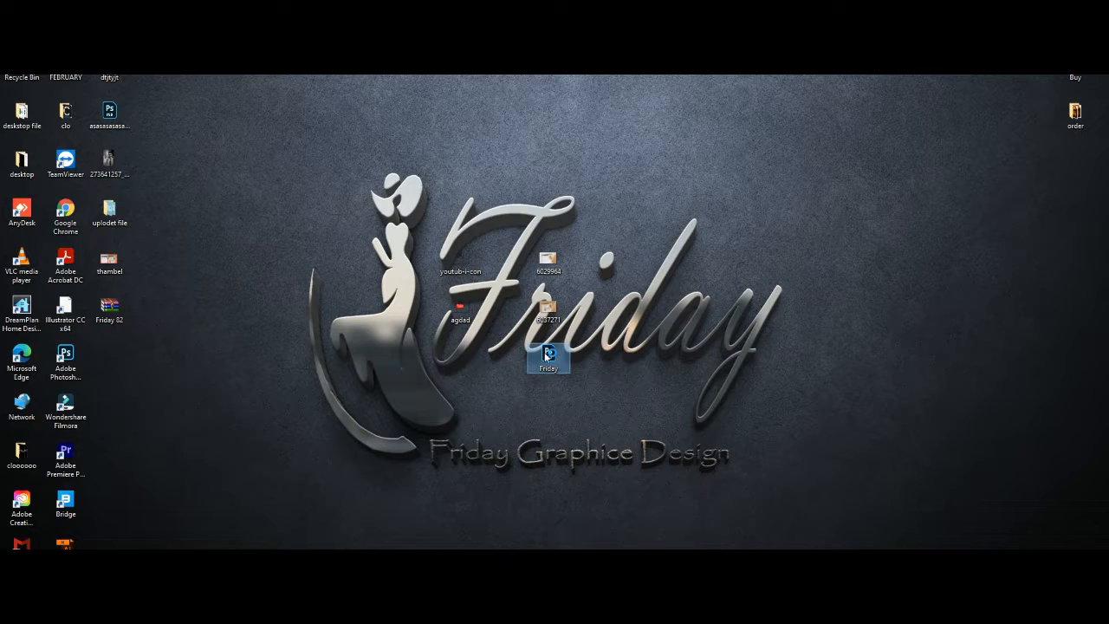
Right-click the empty desktop to show the refresh and icon-arrangement options
right_click(791, 240)
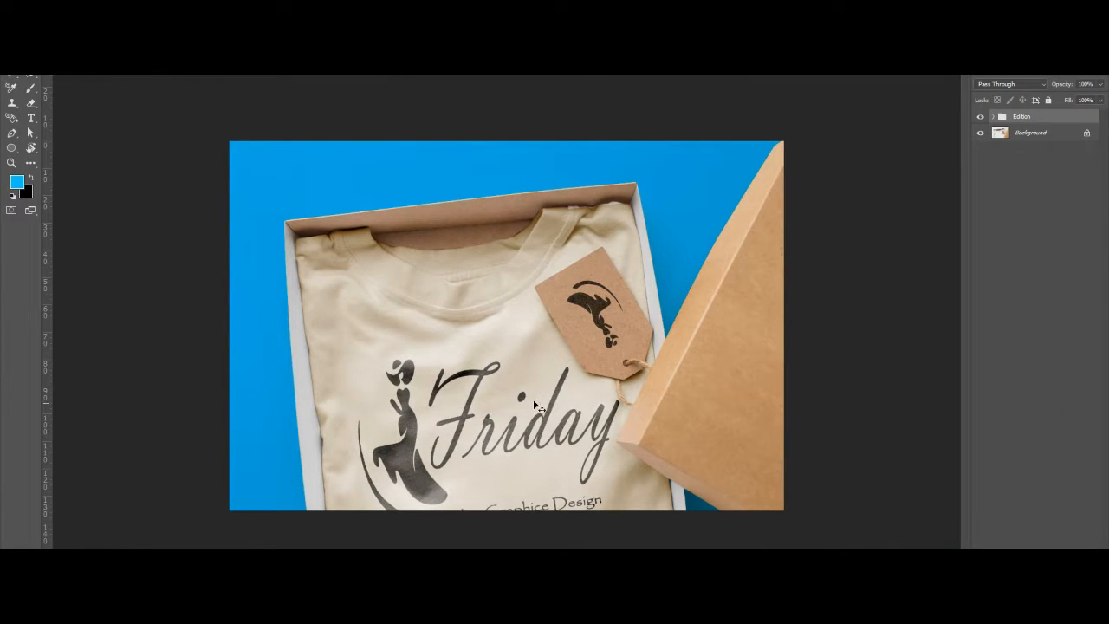
Zoom in and out on the folded t-shirt mockup to inspect the collar, tag and logo
left_click(856, 321)
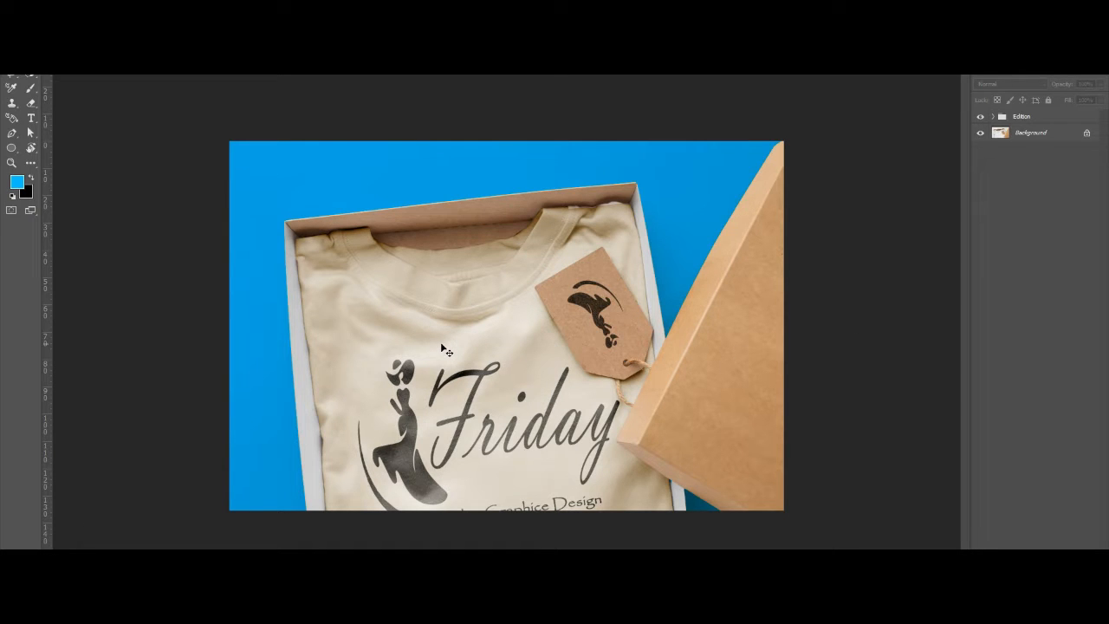
scroll(466, 331, "up", 2)
scroll(466, 332, "down", 4)
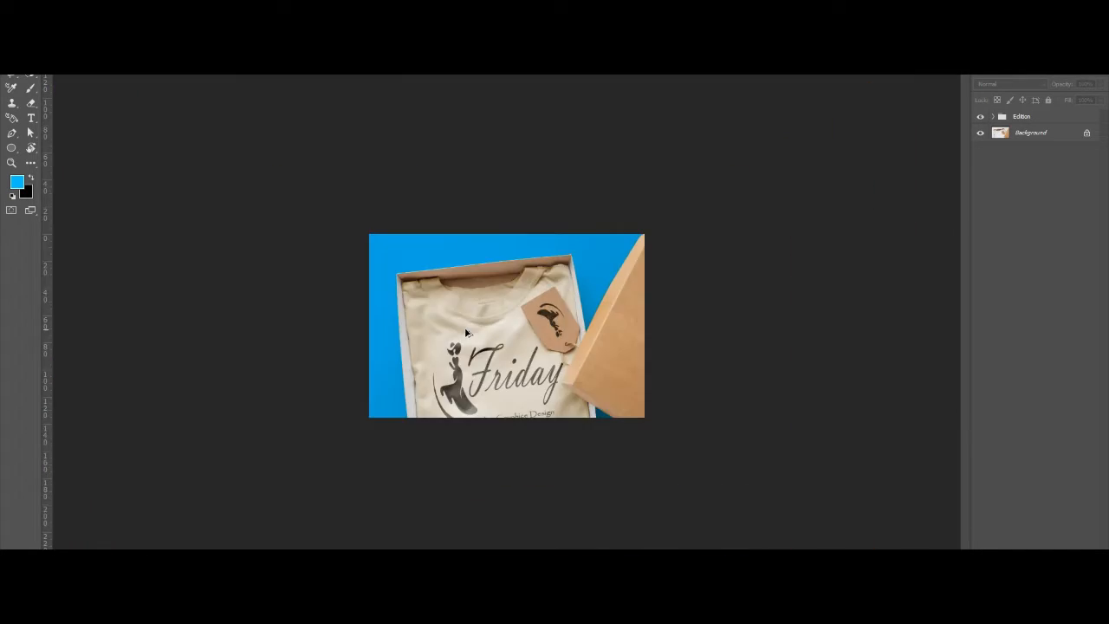
scroll(466, 332, "up", 2)
scroll(466, 332, "up", 6)
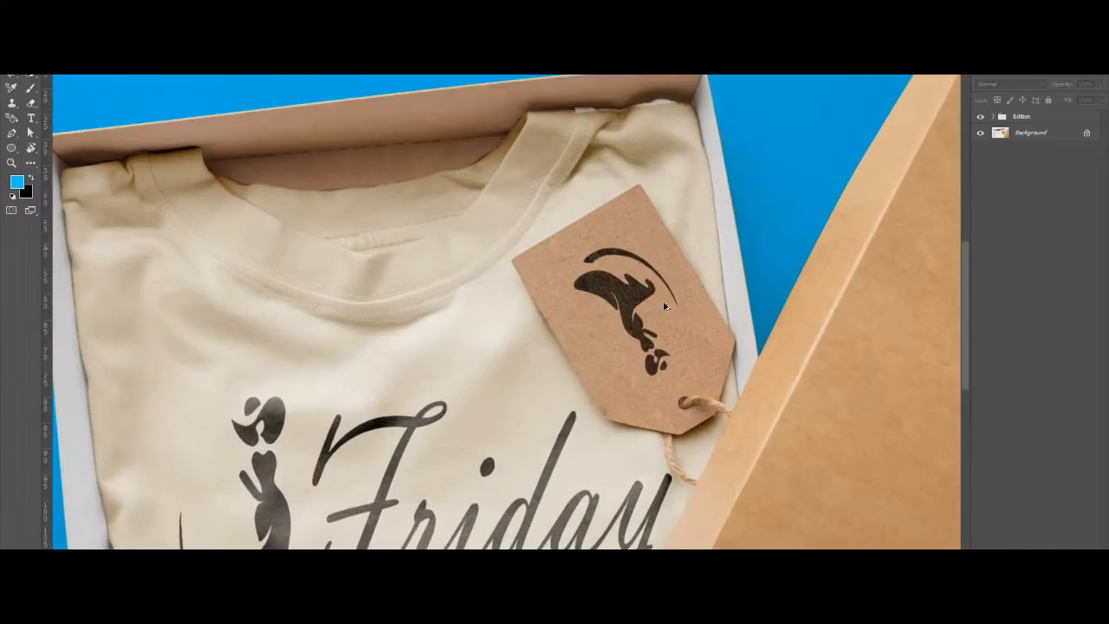
scroll(265, 248, "down", 3)
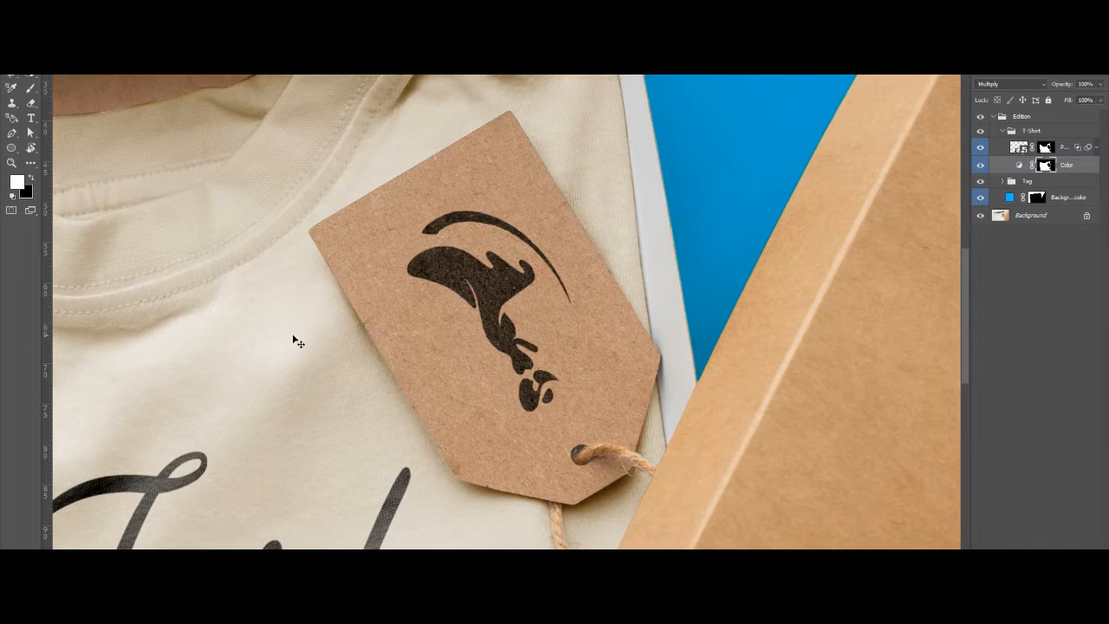
scroll(256, 336, "down", 1)
scroll(222, 339, "down", 1)
scroll(423, 332, "up", 1)
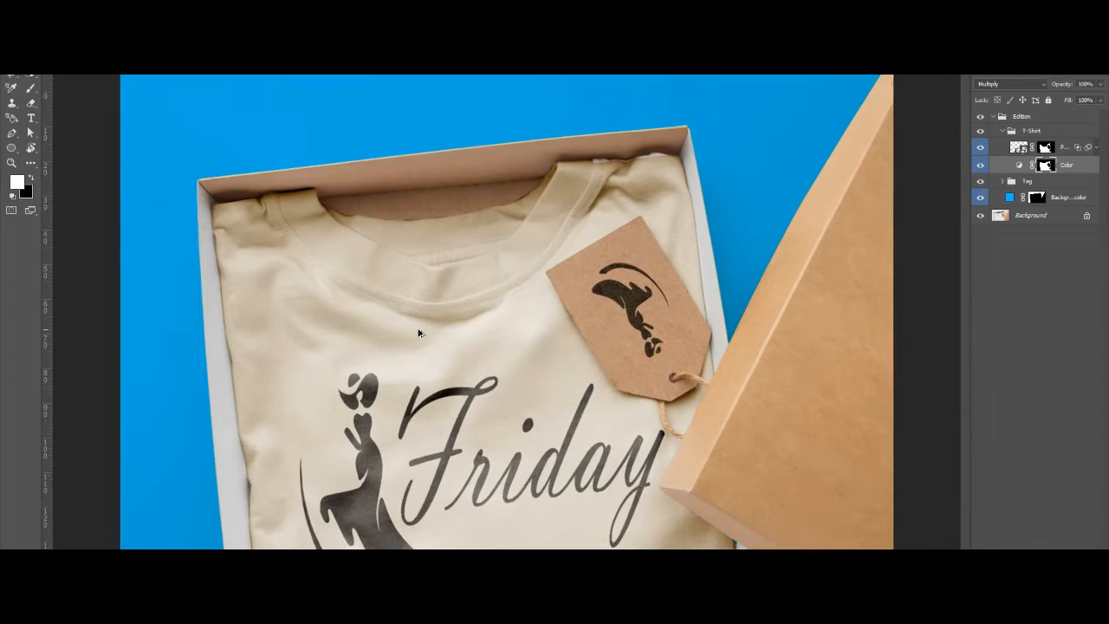
scroll(425, 327, "up", 2)
scroll(518, 264, "up", 4)
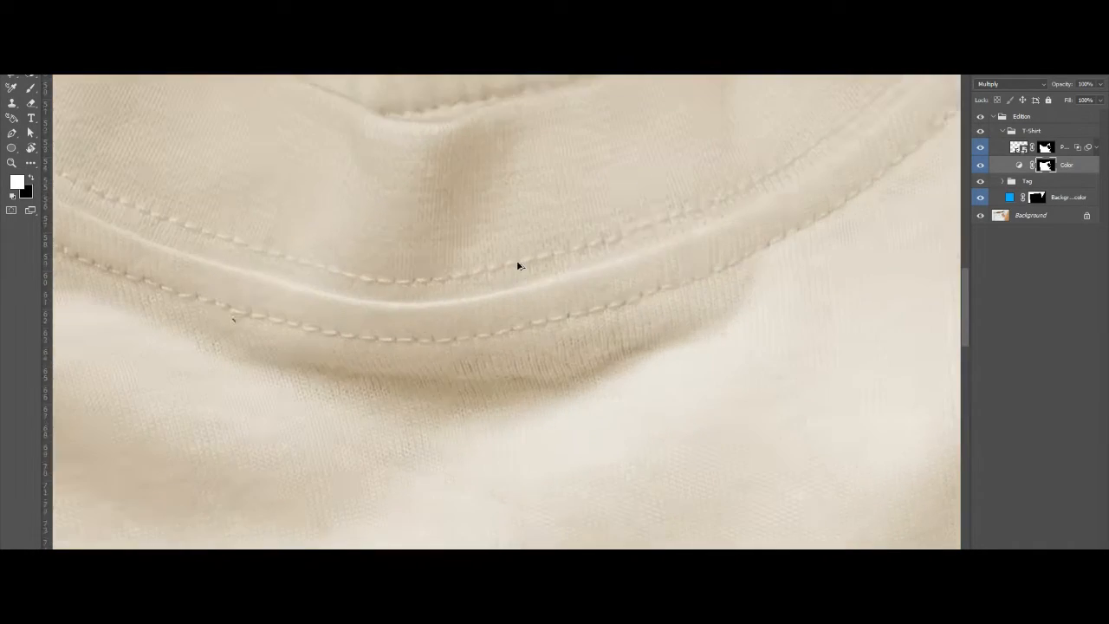
scroll(517, 266, "down", 5)
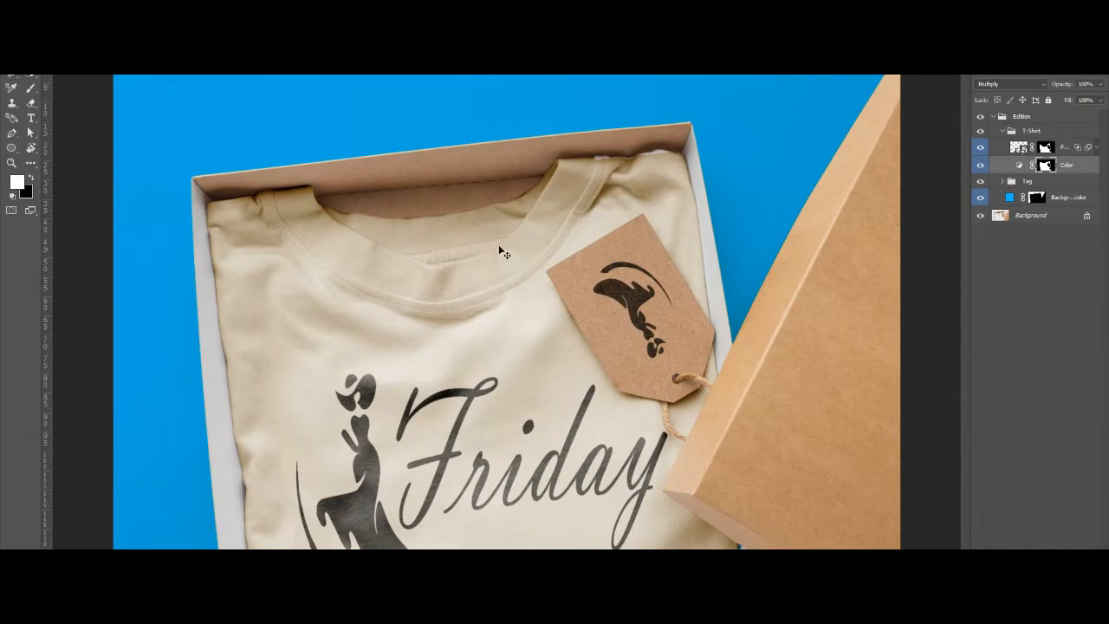
scroll(448, 173, "up", 5)
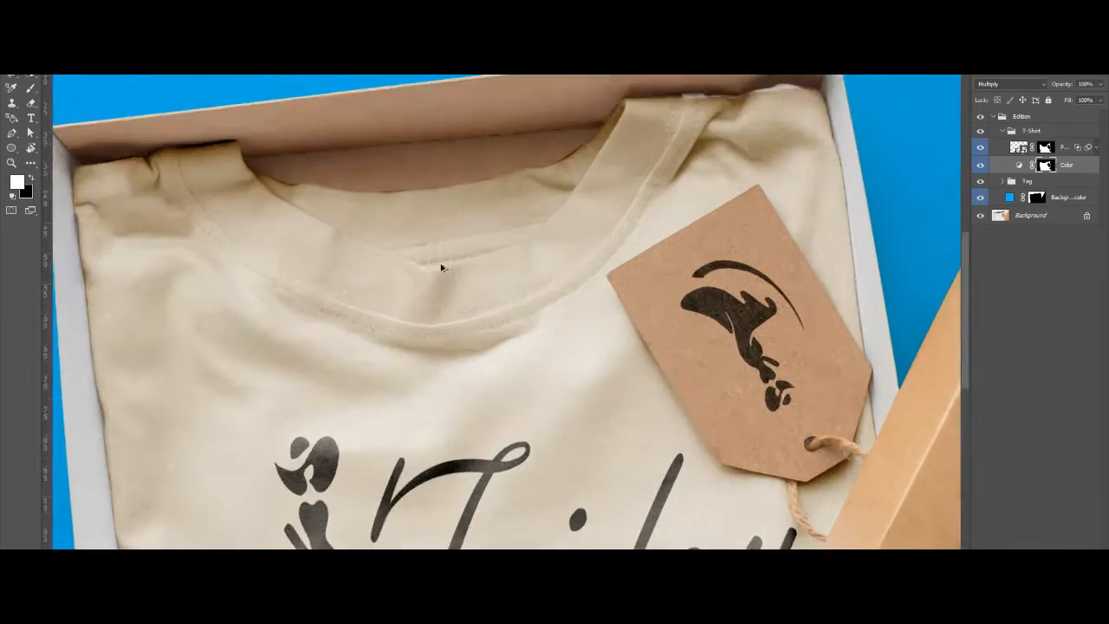
scroll(450, 174, "down", 6)
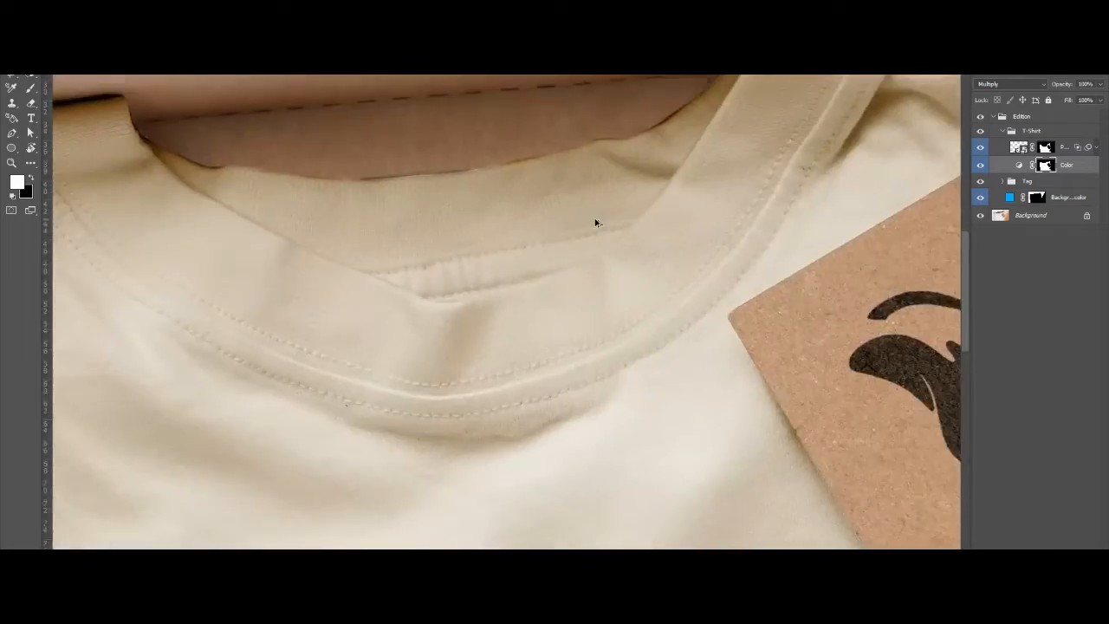
scroll(408, 465, "up", 2)
scroll(409, 466, "up", 8)
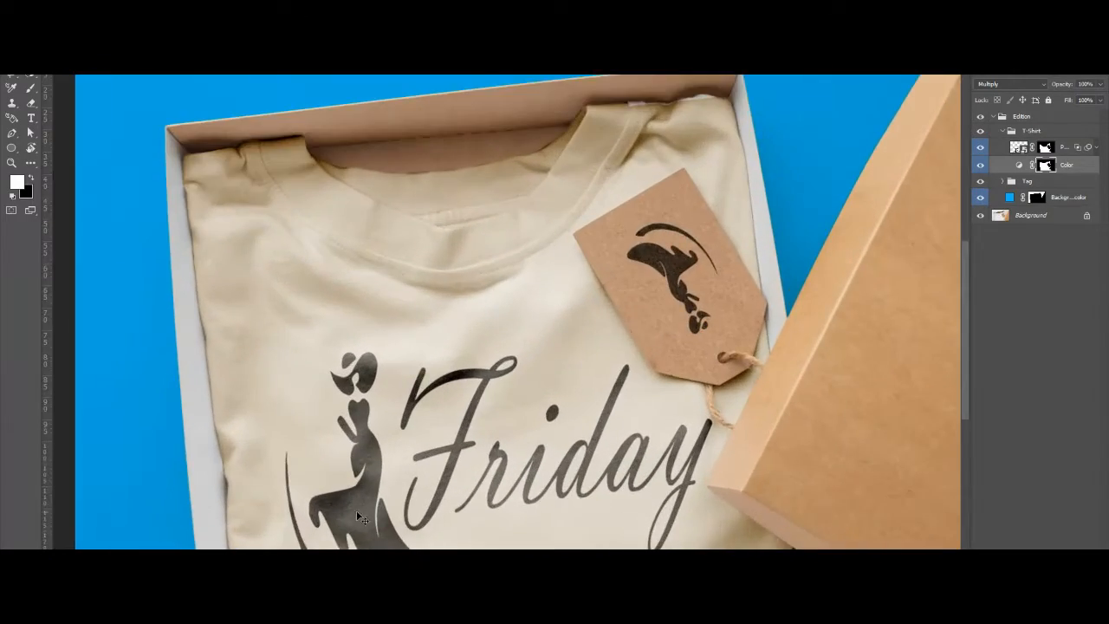
scroll(390, 468, "down", 8)
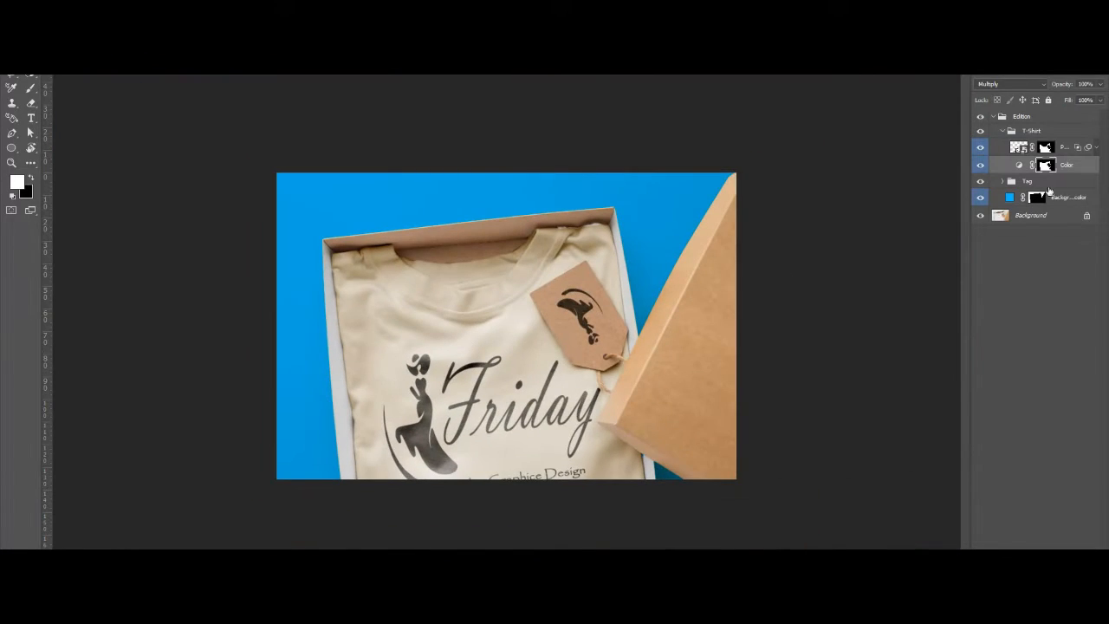
Collapse the T-Shirt group inside Edition so the T-Shirt and Tag groups both show
left_click(1036, 264)
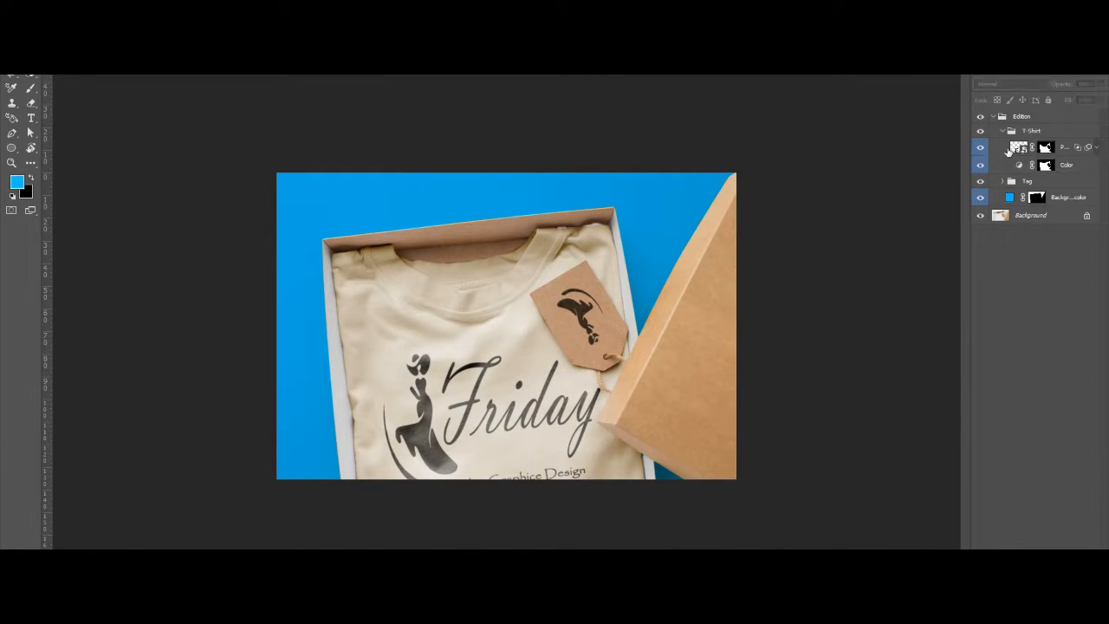
left_click(1009, 132)
left_click(1002, 132)
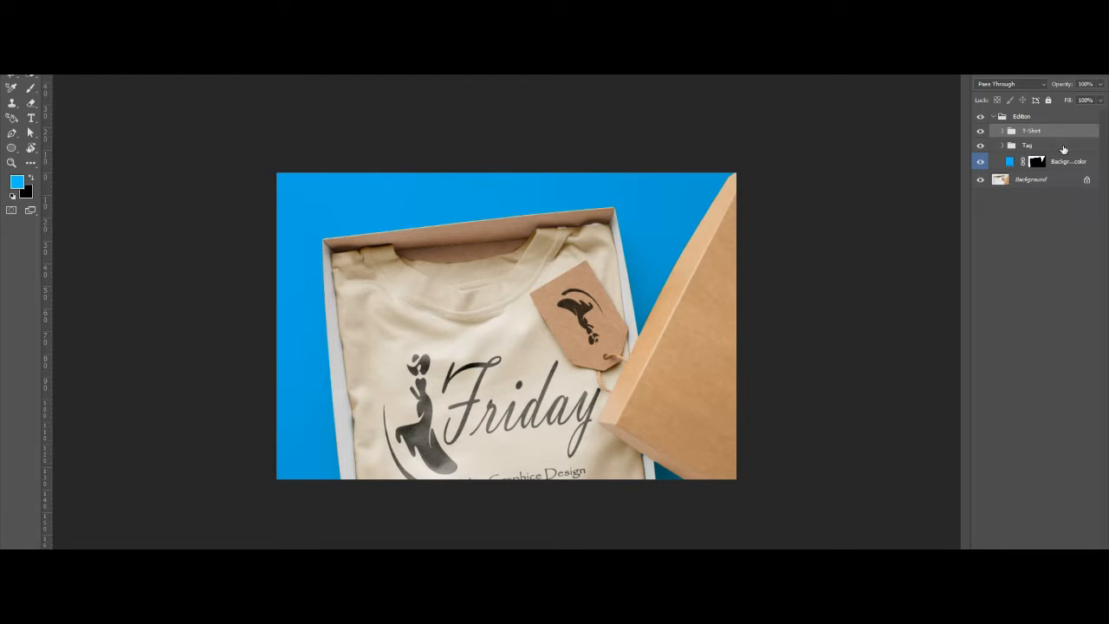
left_click(1023, 248)
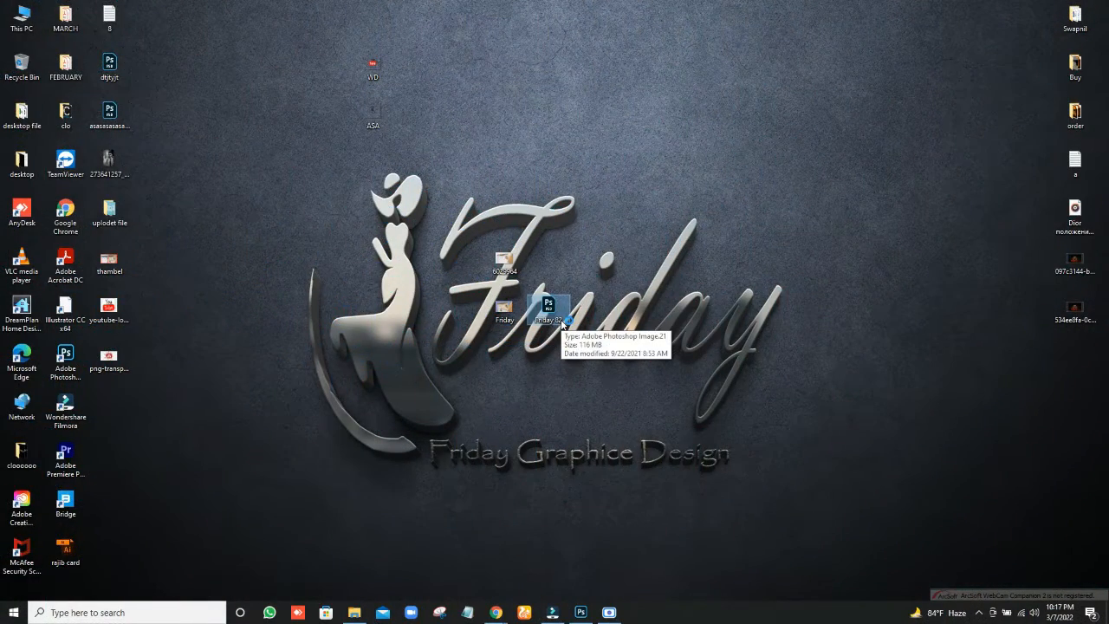
Open the Friday 82 PSD from the desktop in Photoshop
double_click(562, 321)
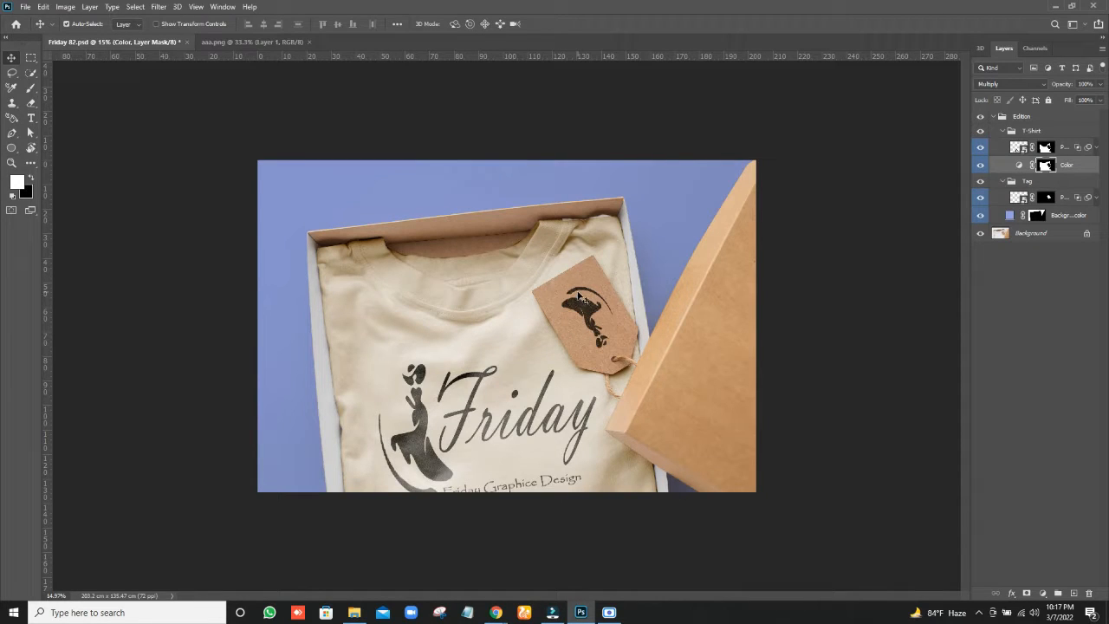
Open ASA.png and WD.png from the Desktop folder alongside the Friday 82 mockup
key("ctrl+o")
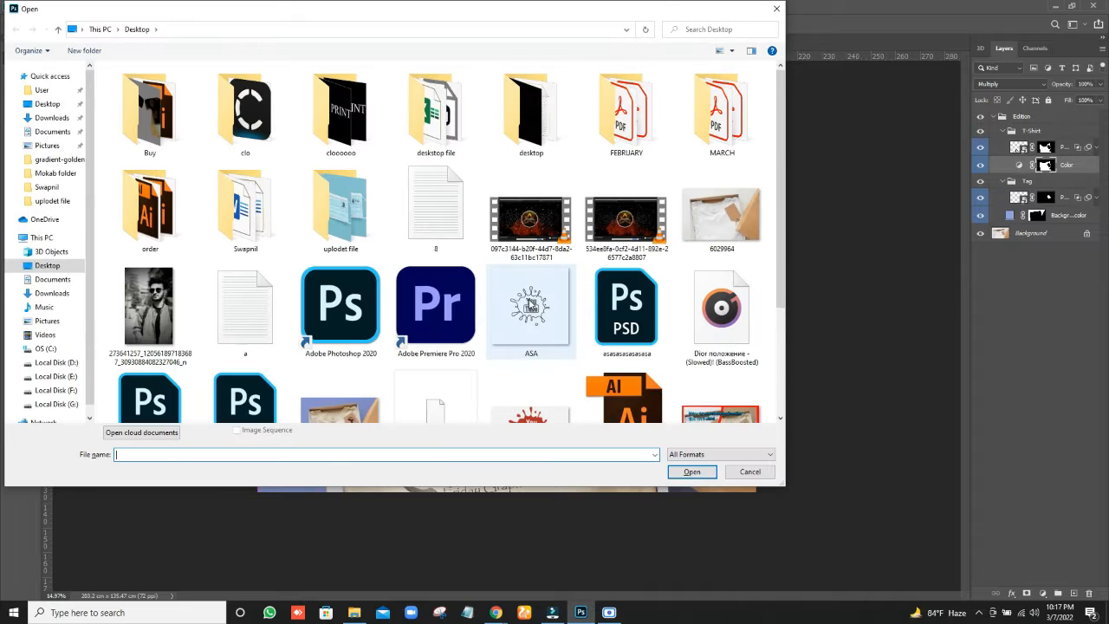
left_click(523, 321)
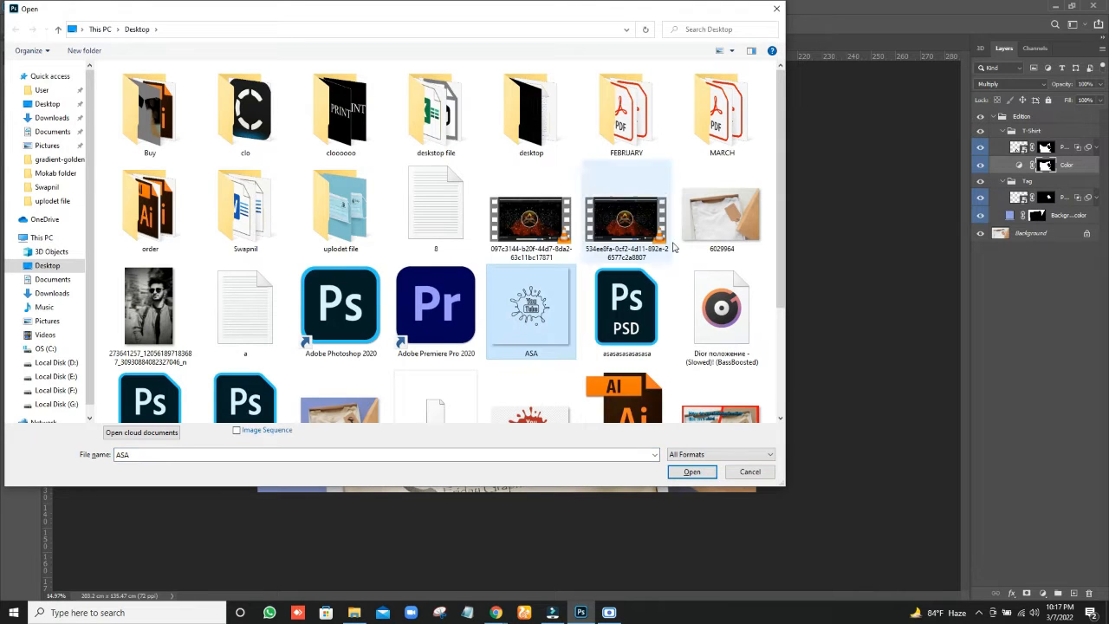
scroll(417, 318, "down", 2)
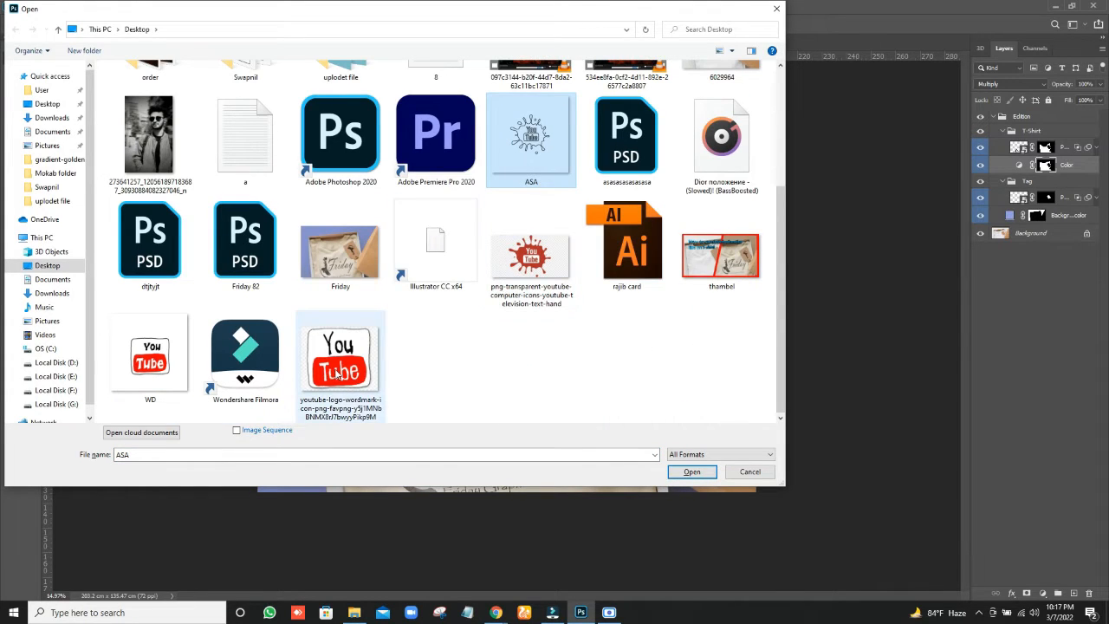
left_click(149, 362, "ctrl")
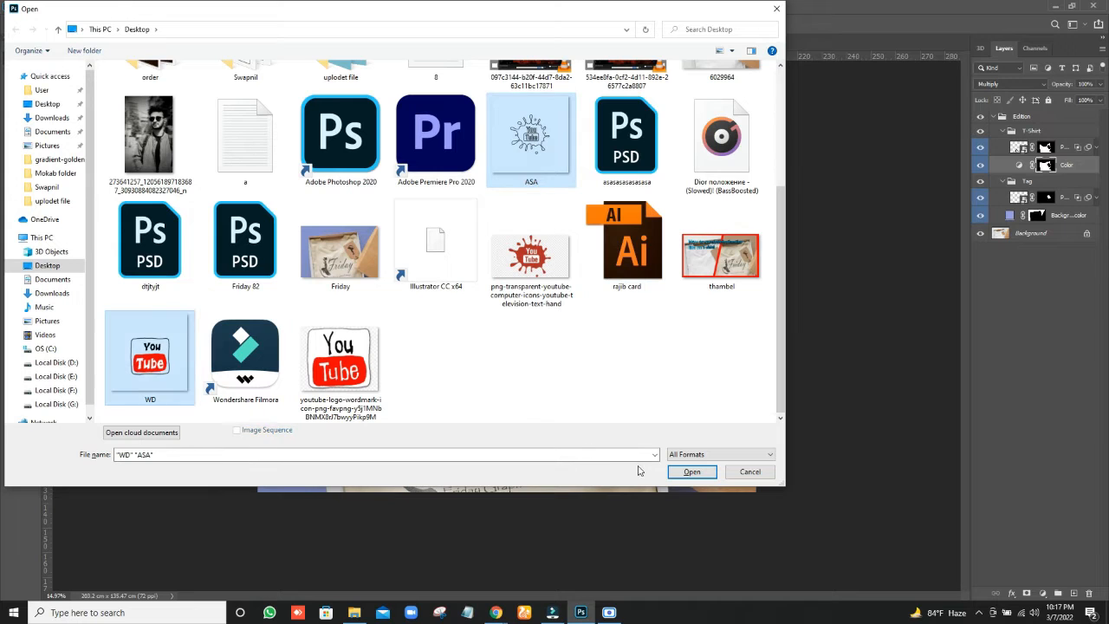
left_click(692, 472)
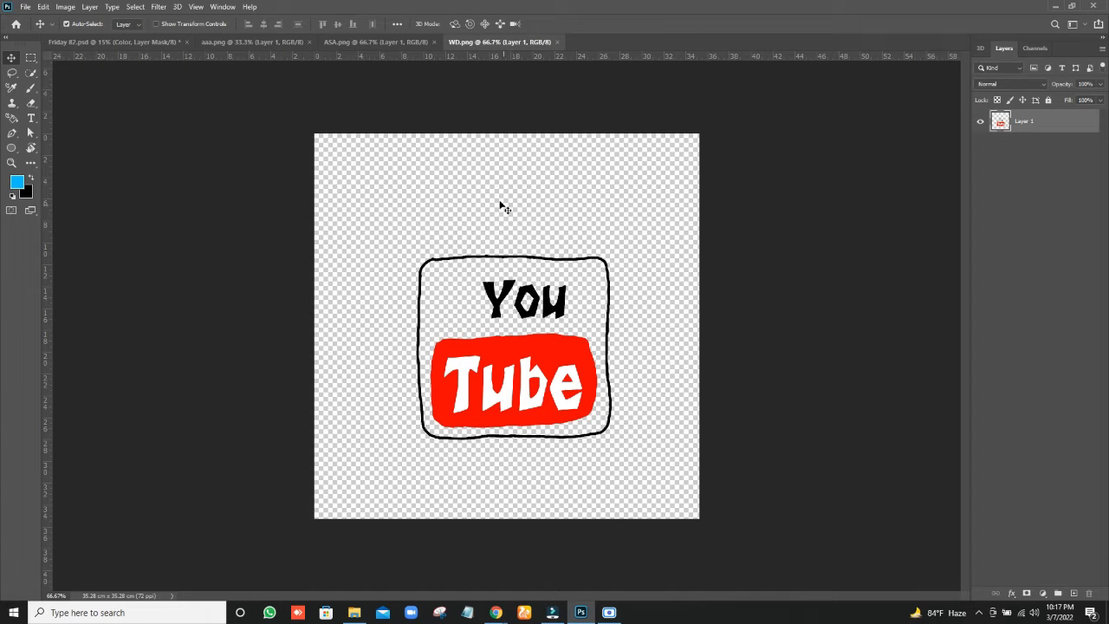
left_click(146, 42)
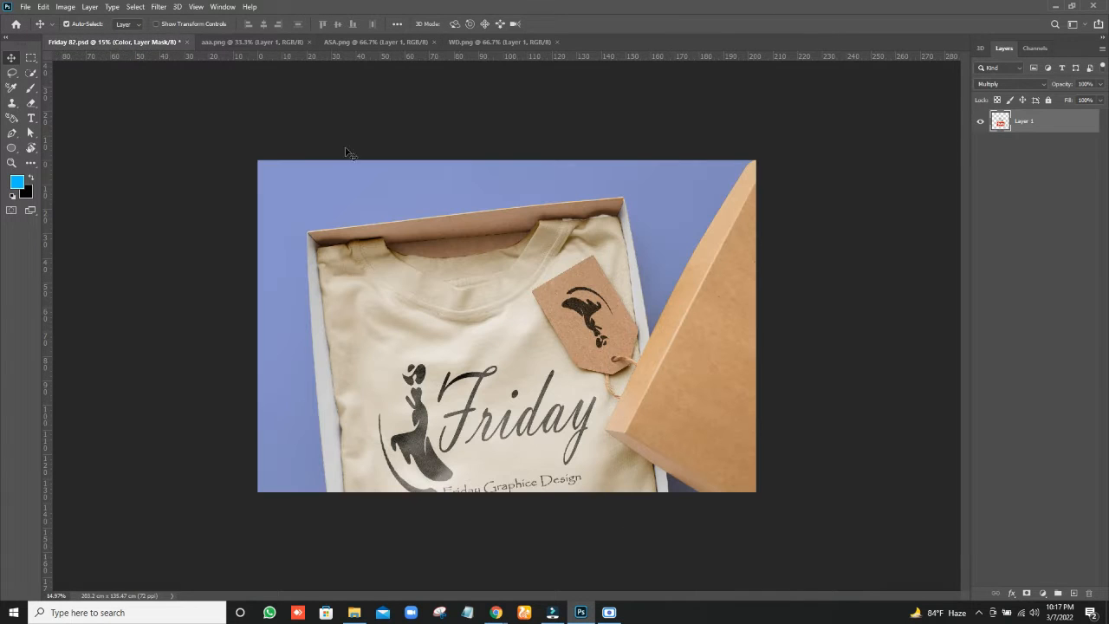
Drag the ASA splash outline into the Tag smart object and scale it up
left_click(595, 316)
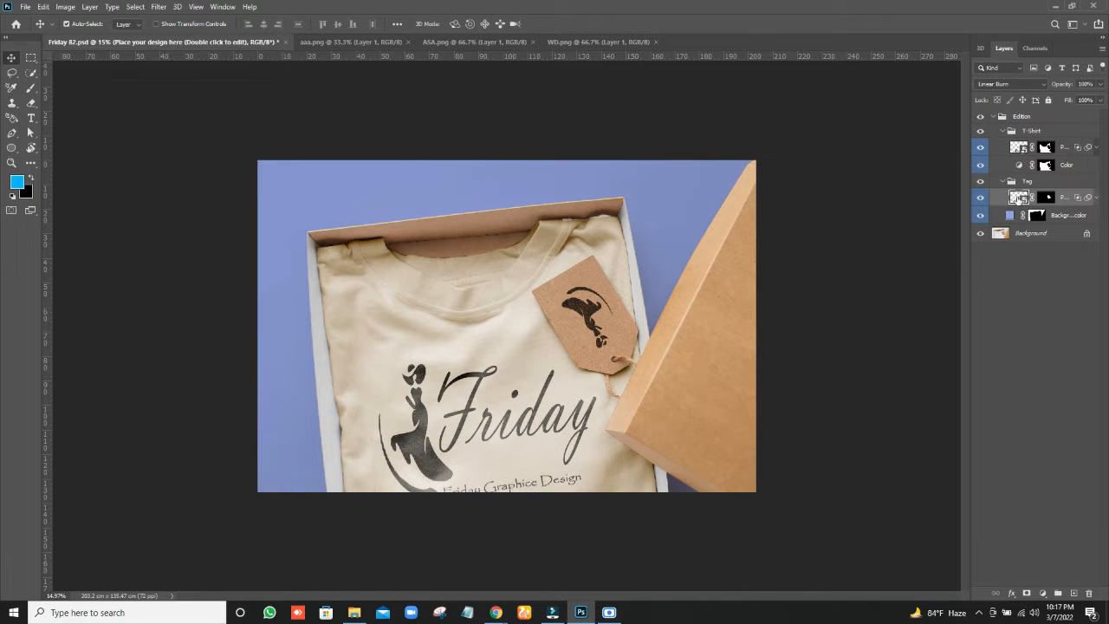
double_click(1019, 199)
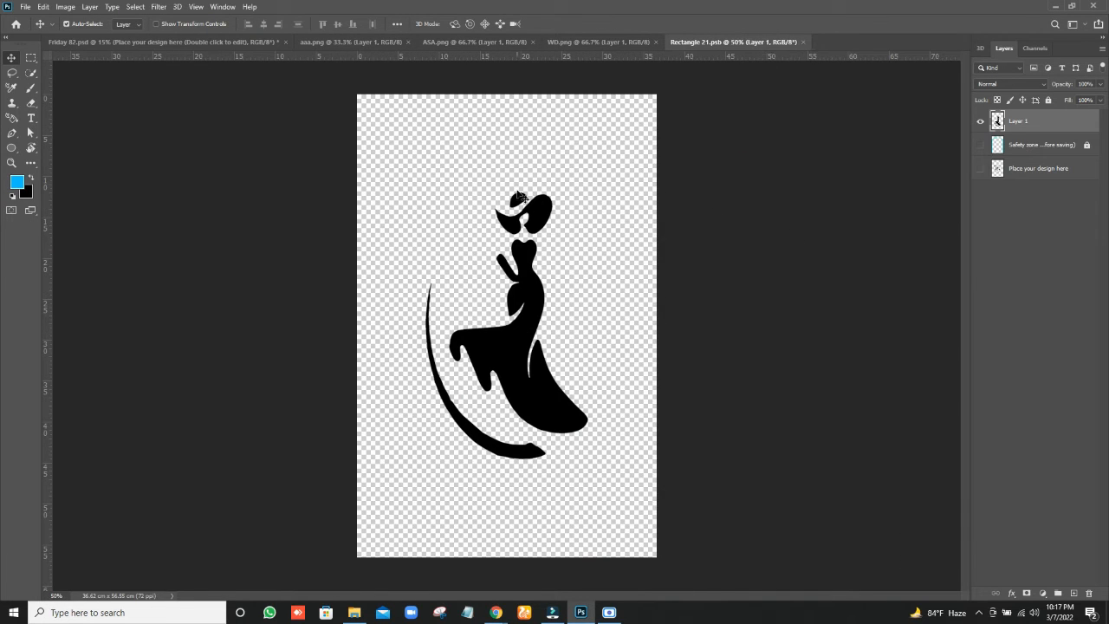
left_click(570, 43)
left_click(445, 42)
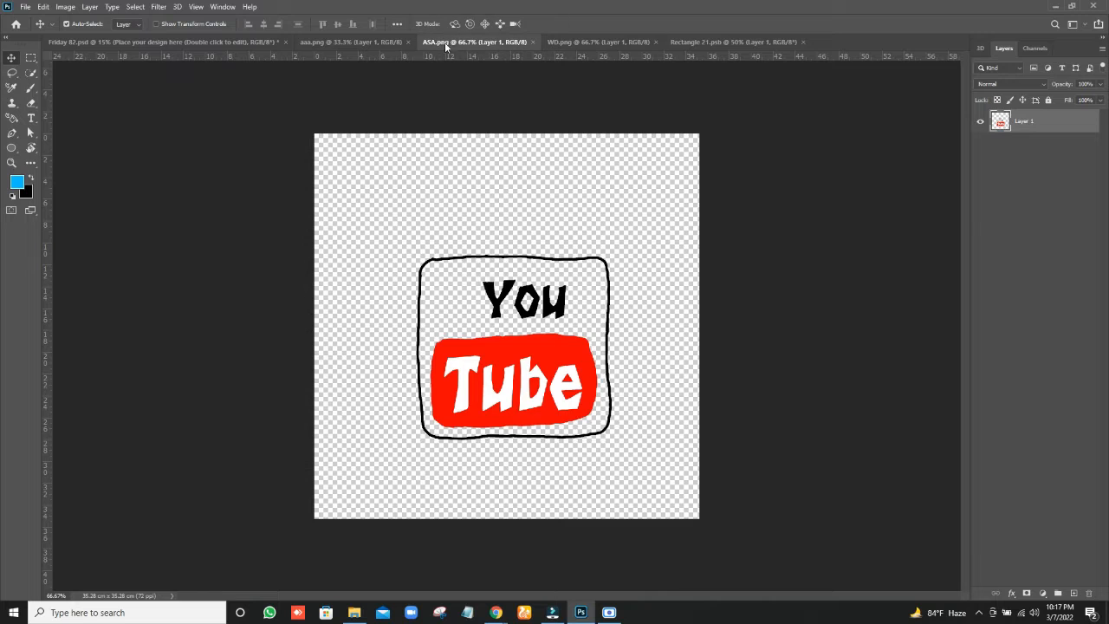
left_click_drag(483, 318, 514, 332)
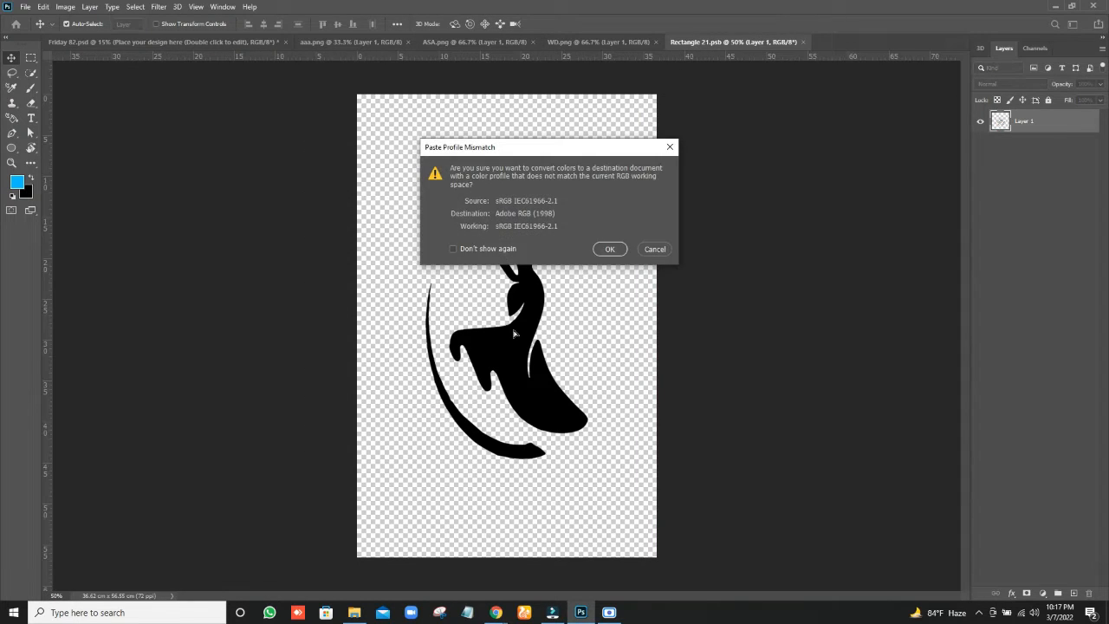
left_click(610, 249)
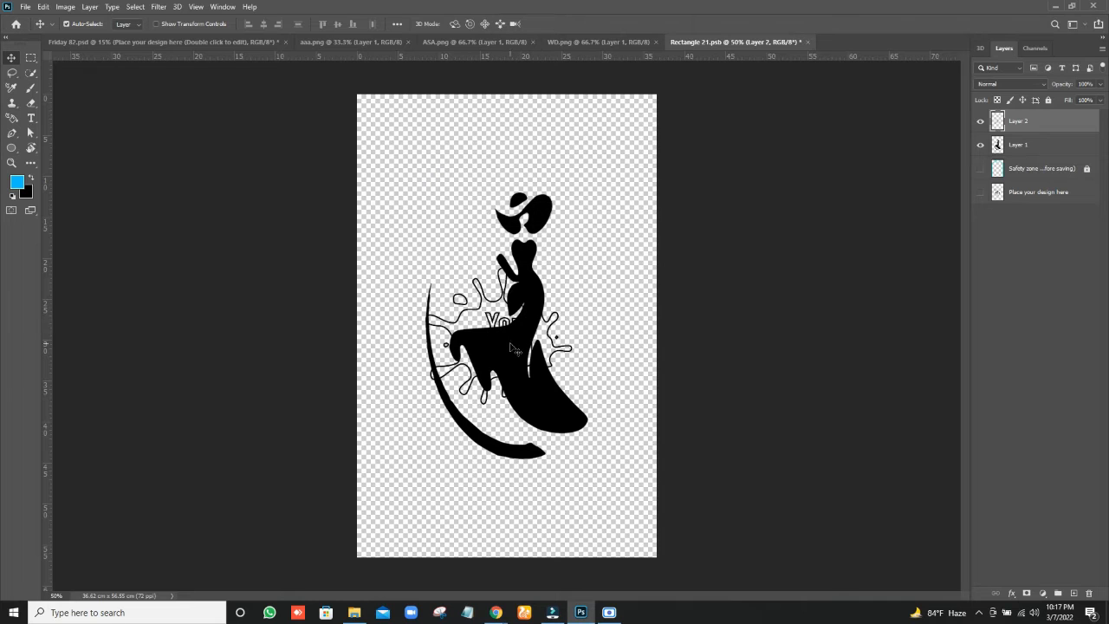
key("ctrl+t")
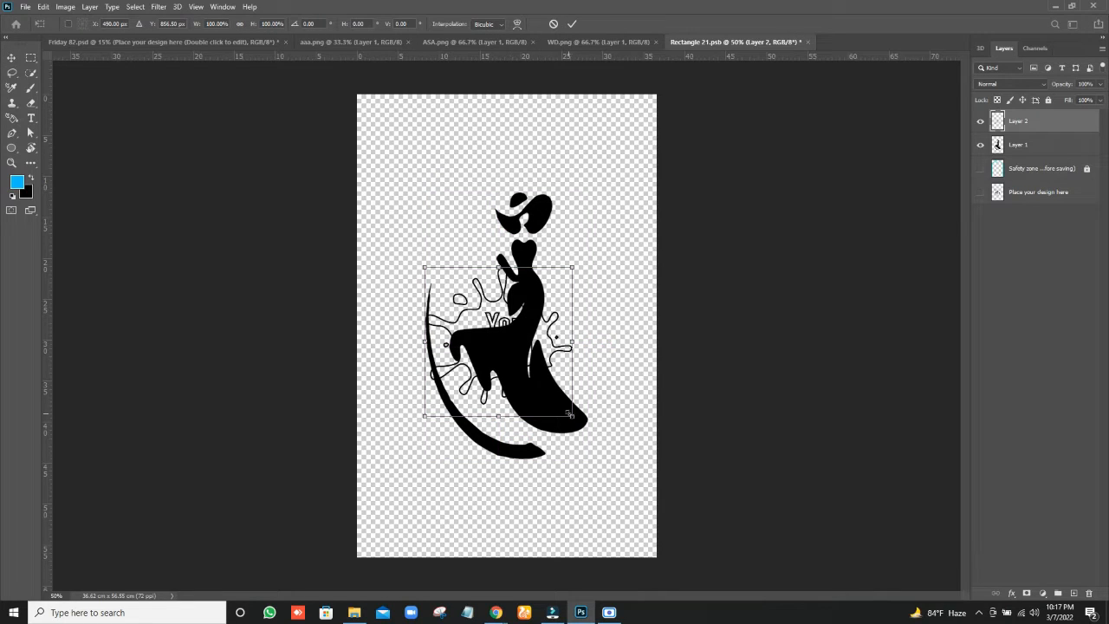
left_click_drag(572, 417, 617, 477)
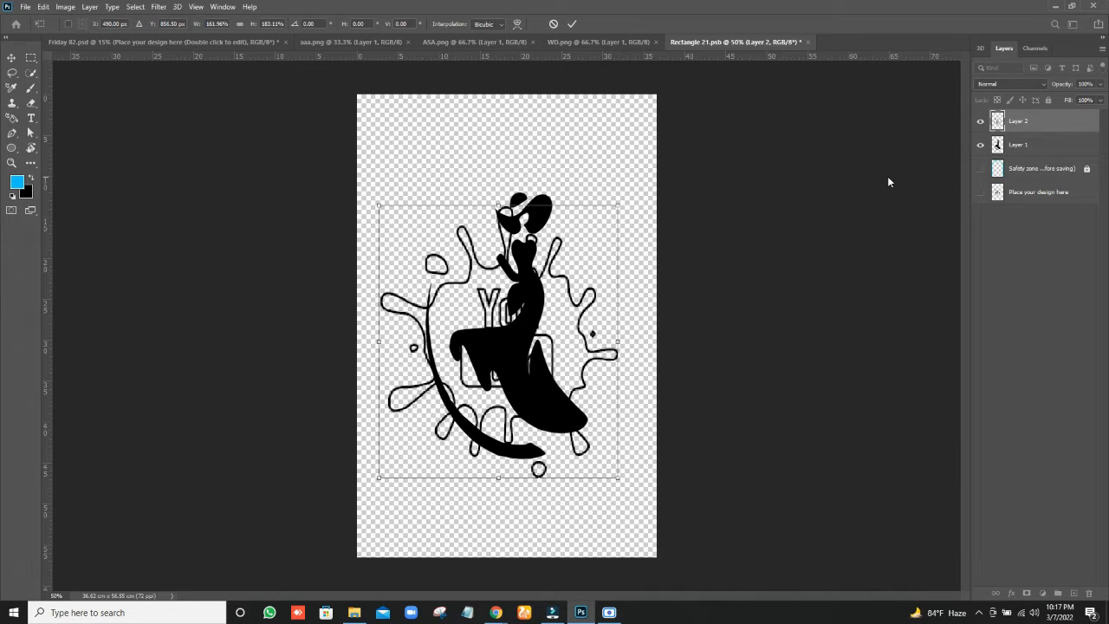
Hide the woman figure layer, then save and close the tag's .psb
left_click(980, 145)
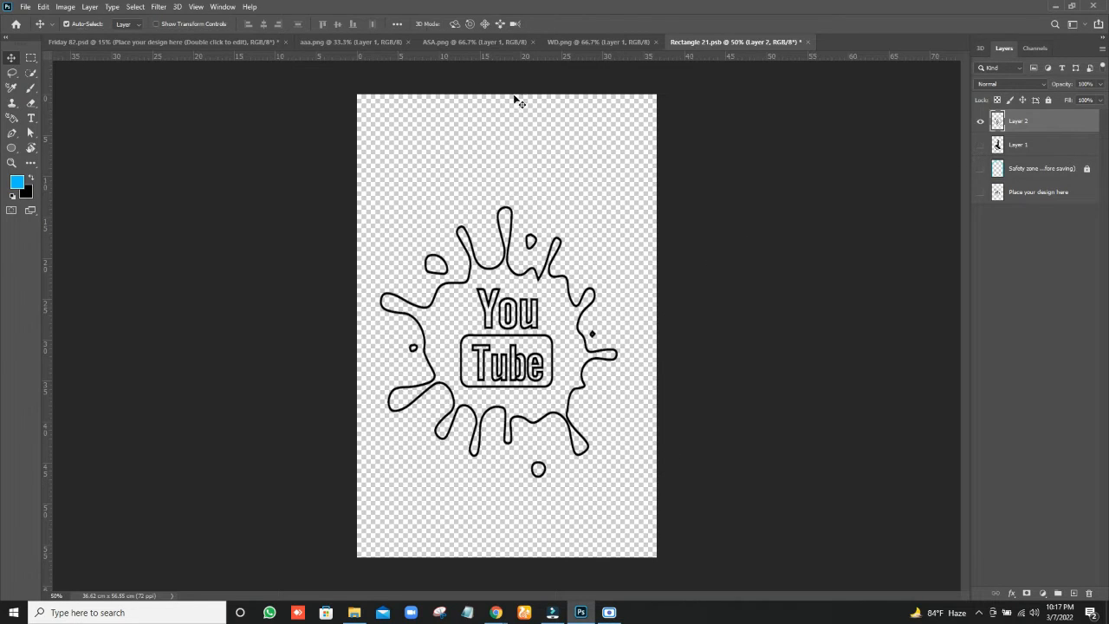
left_click(807, 41)
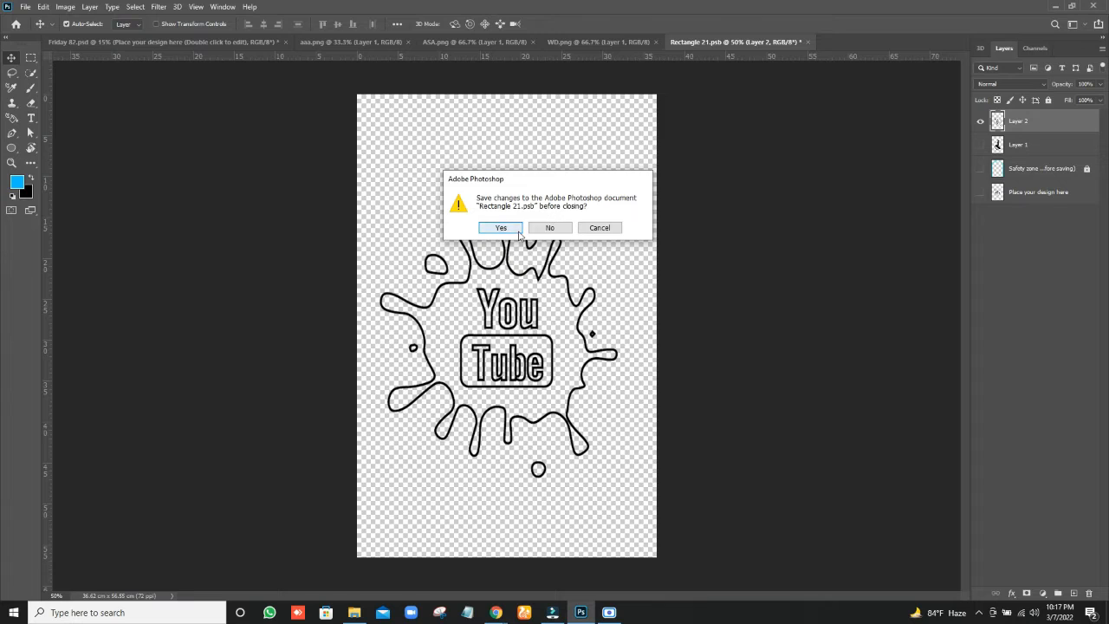
left_click(517, 229)
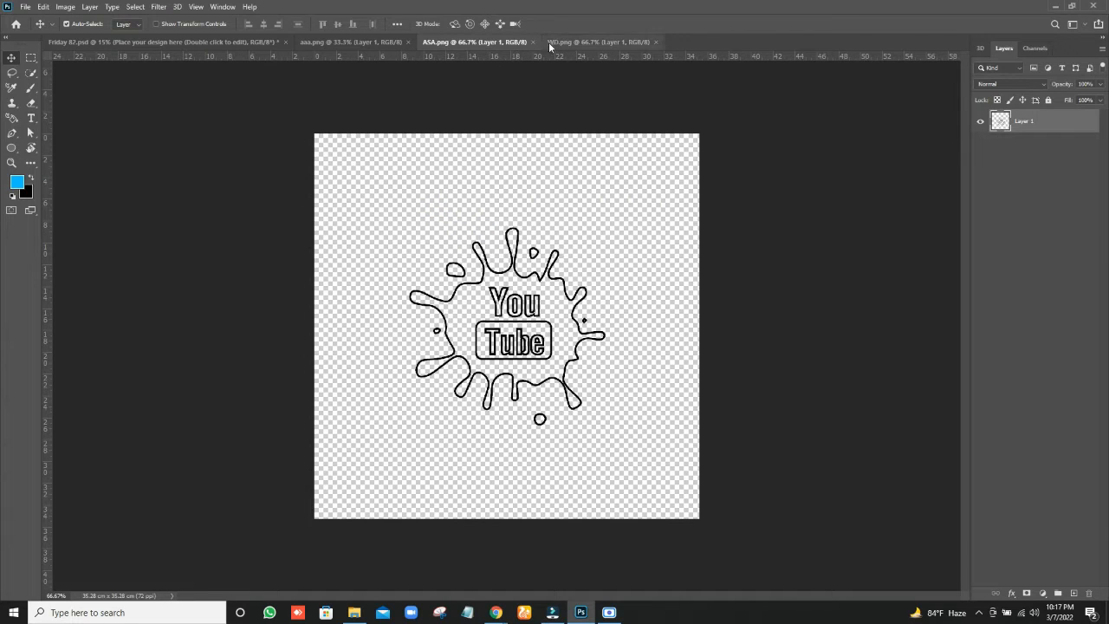
left_click(598, 41)
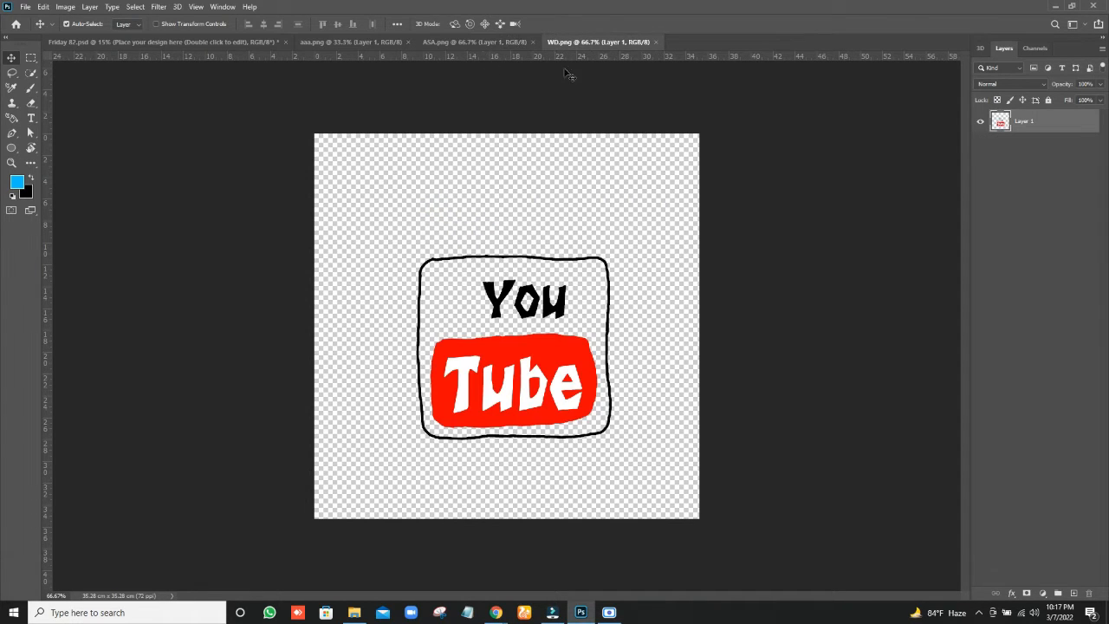
left_click(167, 42)
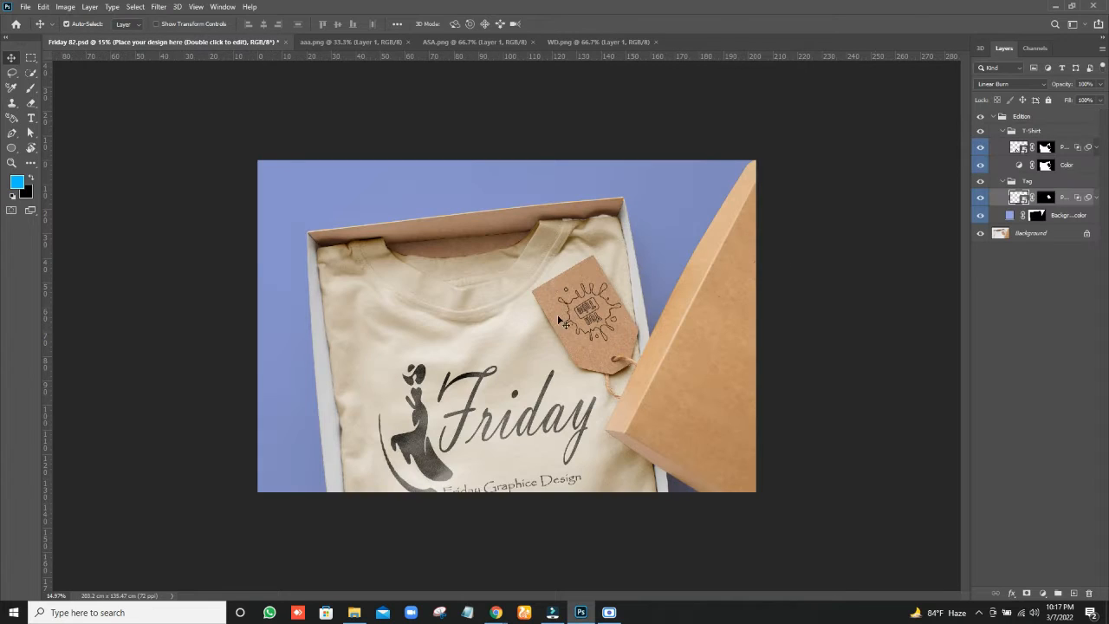
left_click(427, 466)
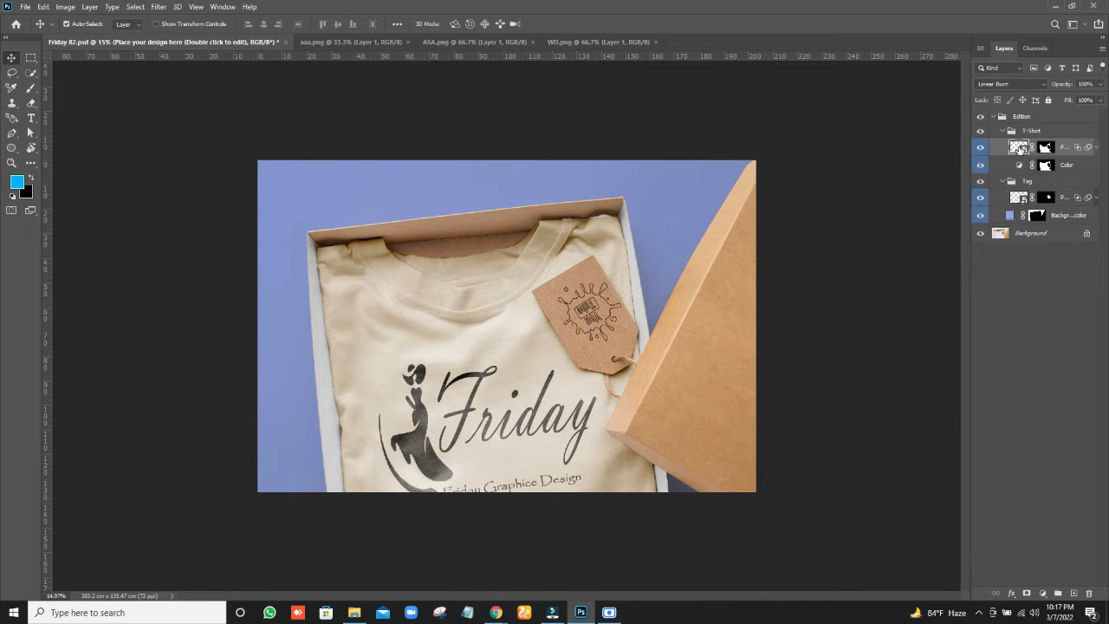
Bring the WD YouTube square logo into the T-Shirt smart object and enlarge it
double_click(1020, 148)
left_click(577, 44)
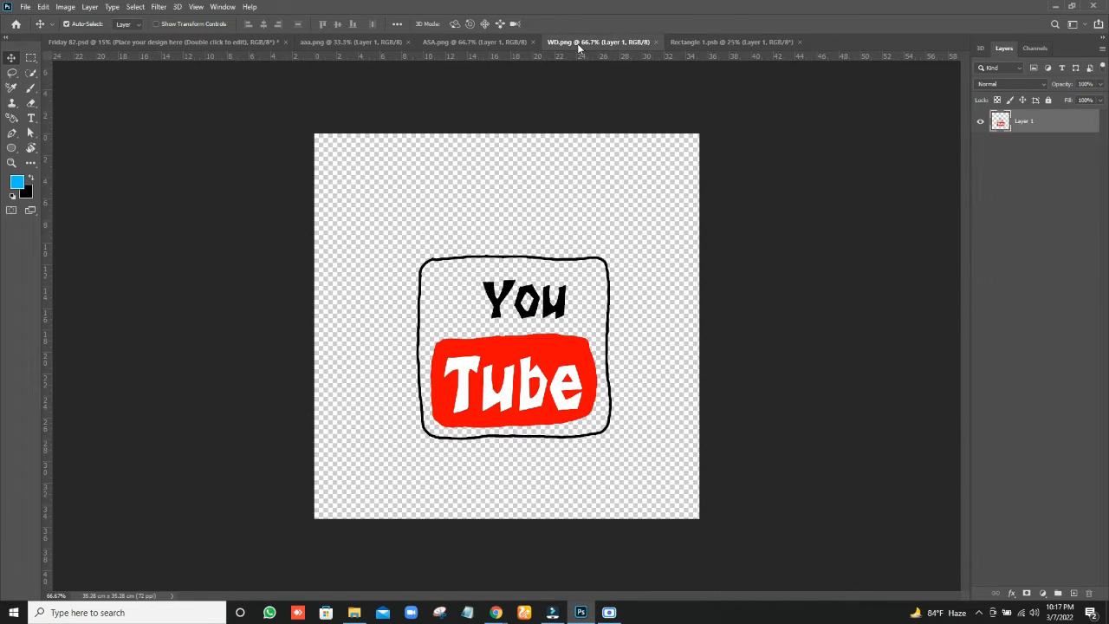
mouse_move(511, 358)
left_mouse_down()
mouse_move(589, 174)
mouse_move(732, 41)
mouse_move(544, 273)
mouse_move(496, 354)
left_mouse_up()
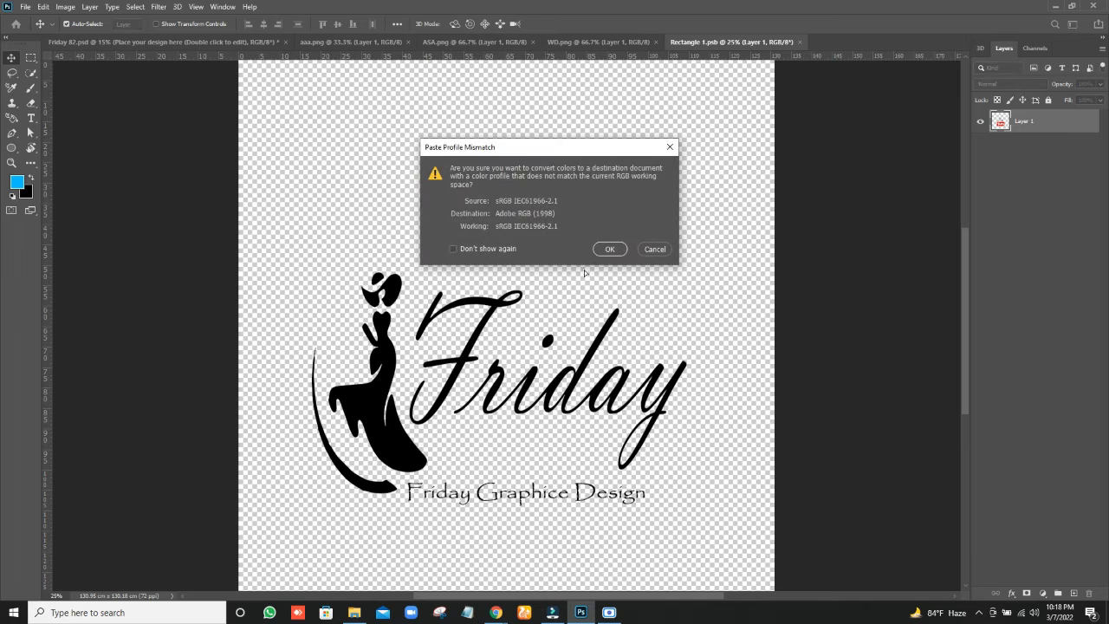
left_click(611, 249)
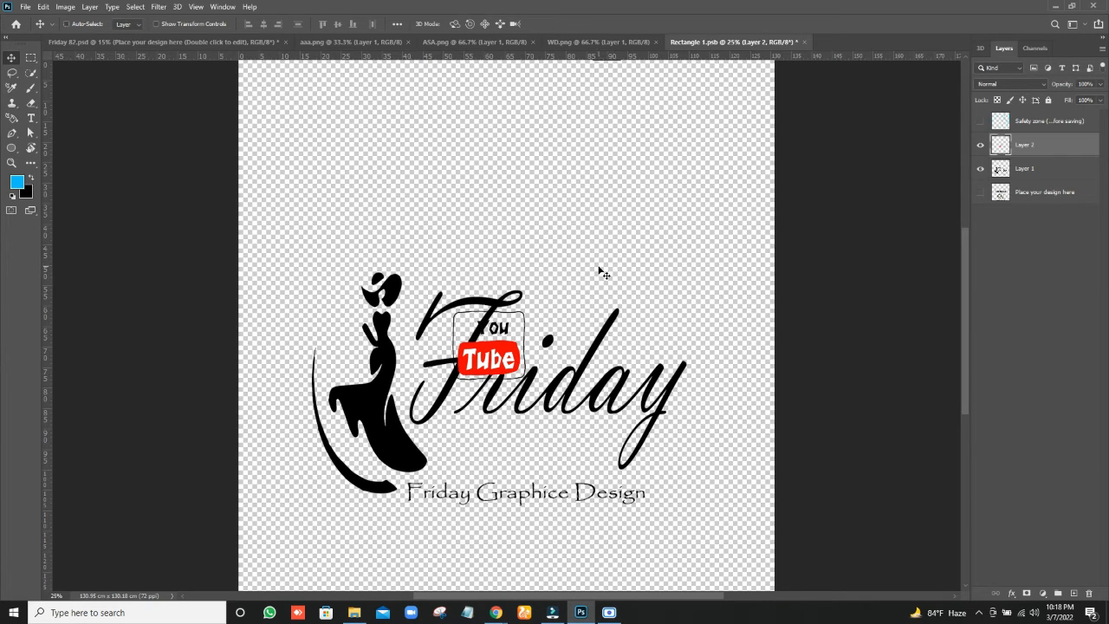
key("ctrl+t")
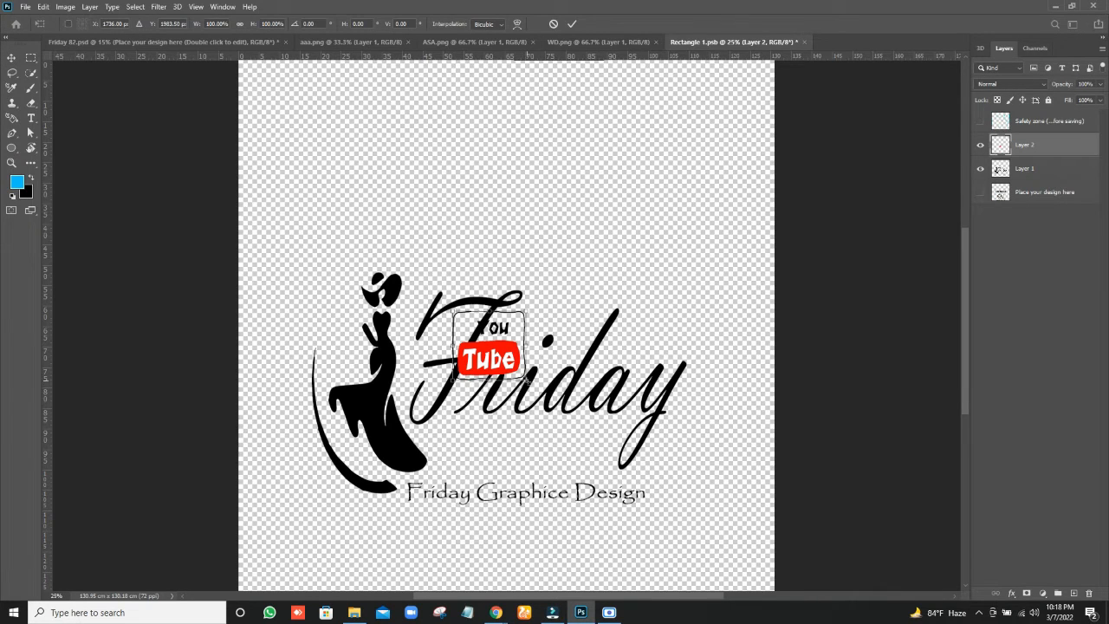
left_click_drag(525, 379, 687, 527)
left_click_drag(530, 359, 542, 348)
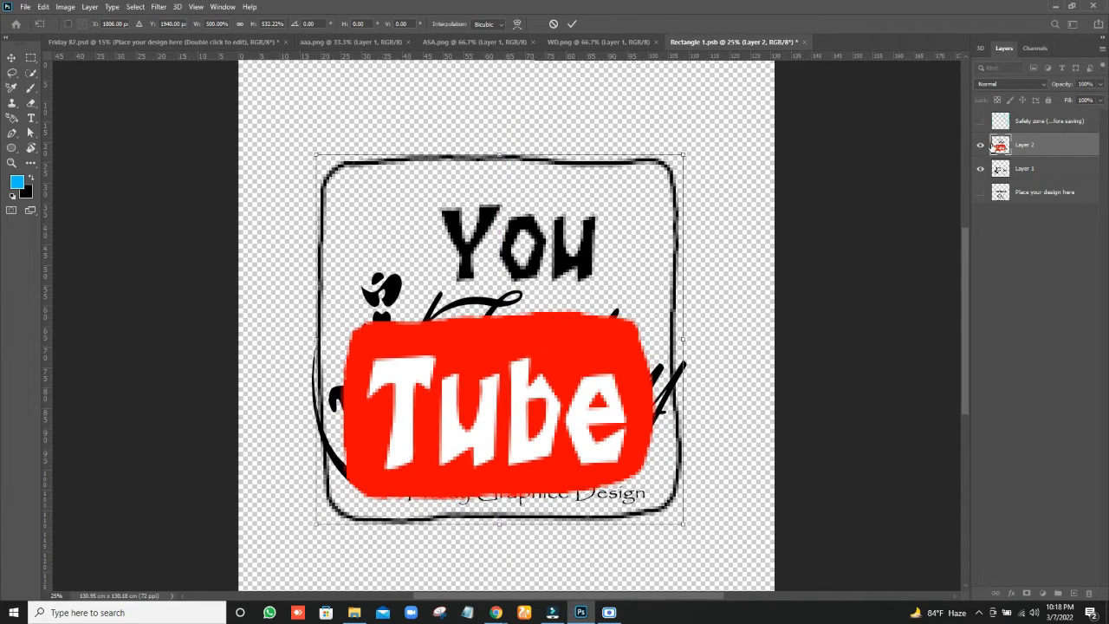
Hide the Friday logo layer, save and close the T-Shirt .psb, and close WD.png
left_click(981, 170)
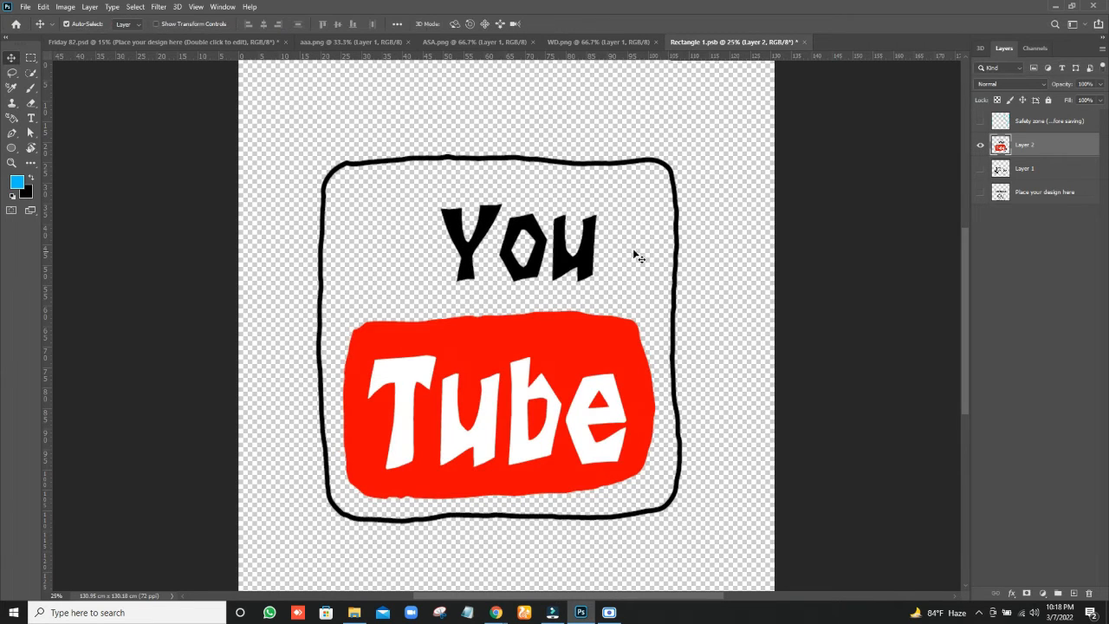
left_click(805, 42)
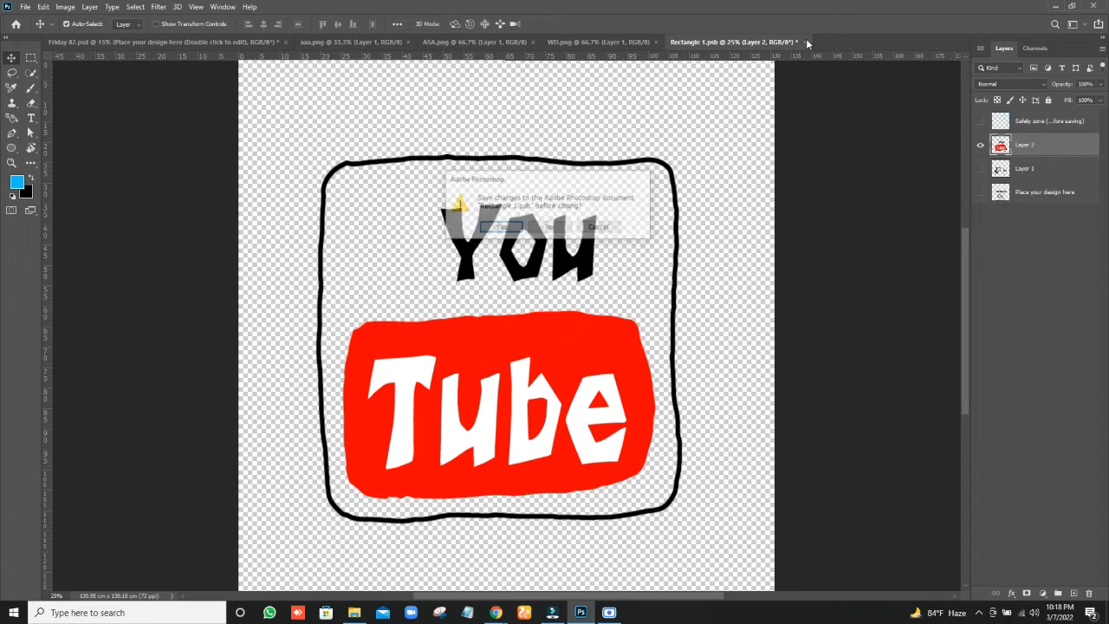
left_click(501, 228)
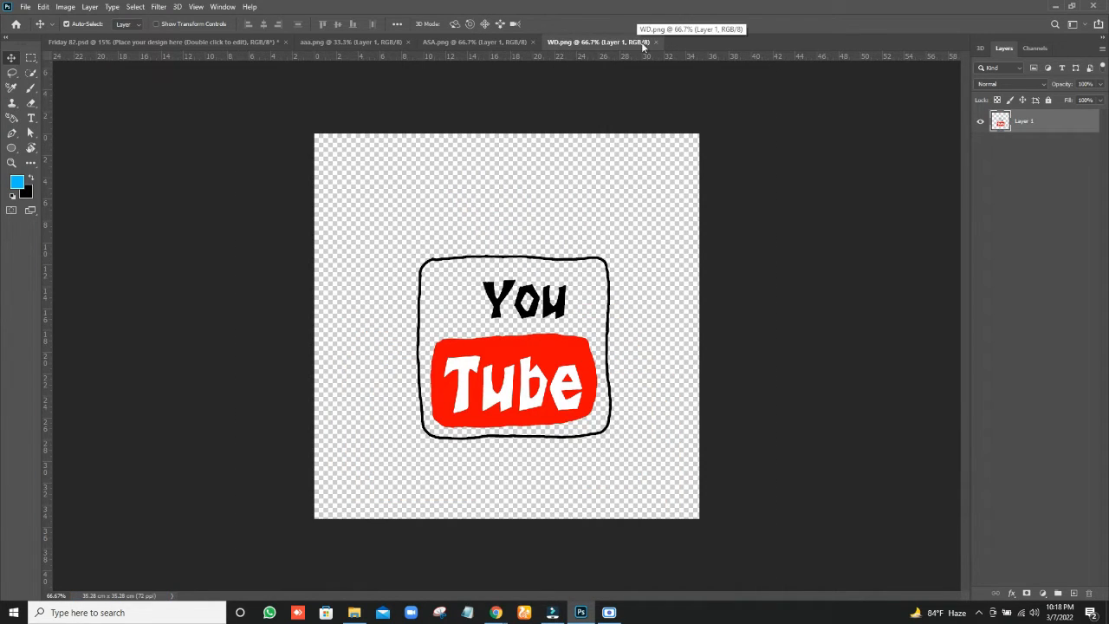
left_click(624, 41)
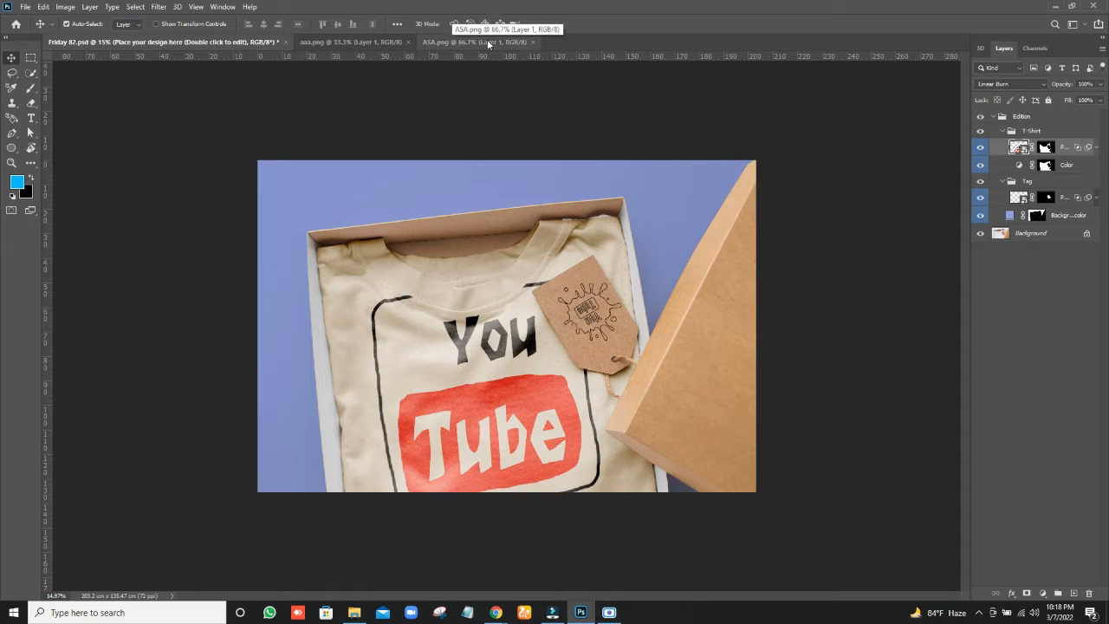
left_click(523, 44)
left_click(531, 41)
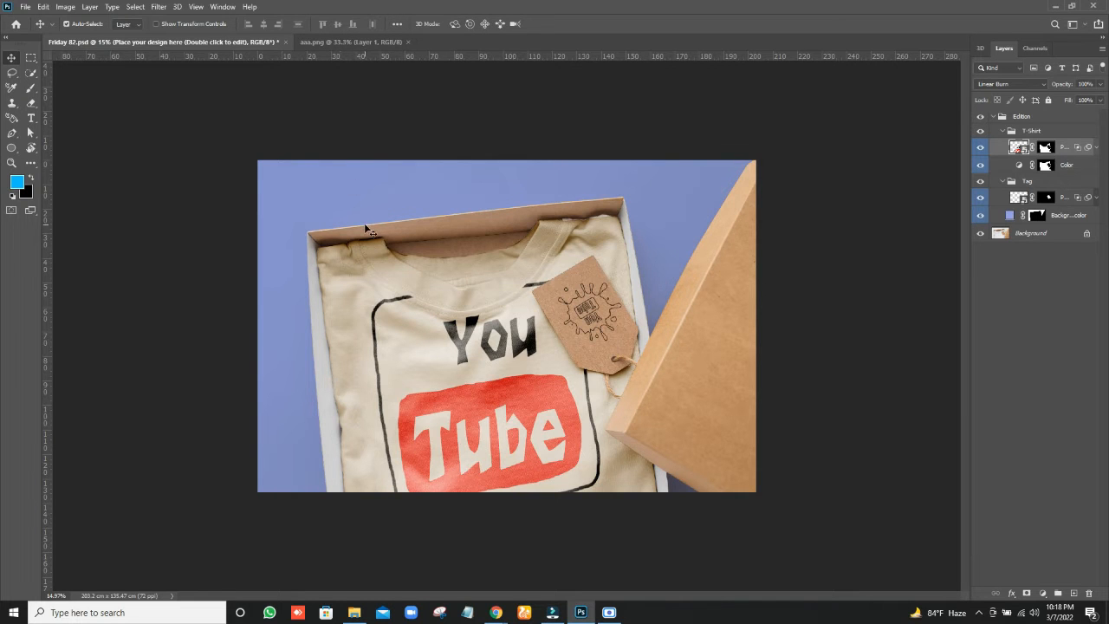
scroll(503, 420, "up", 5)
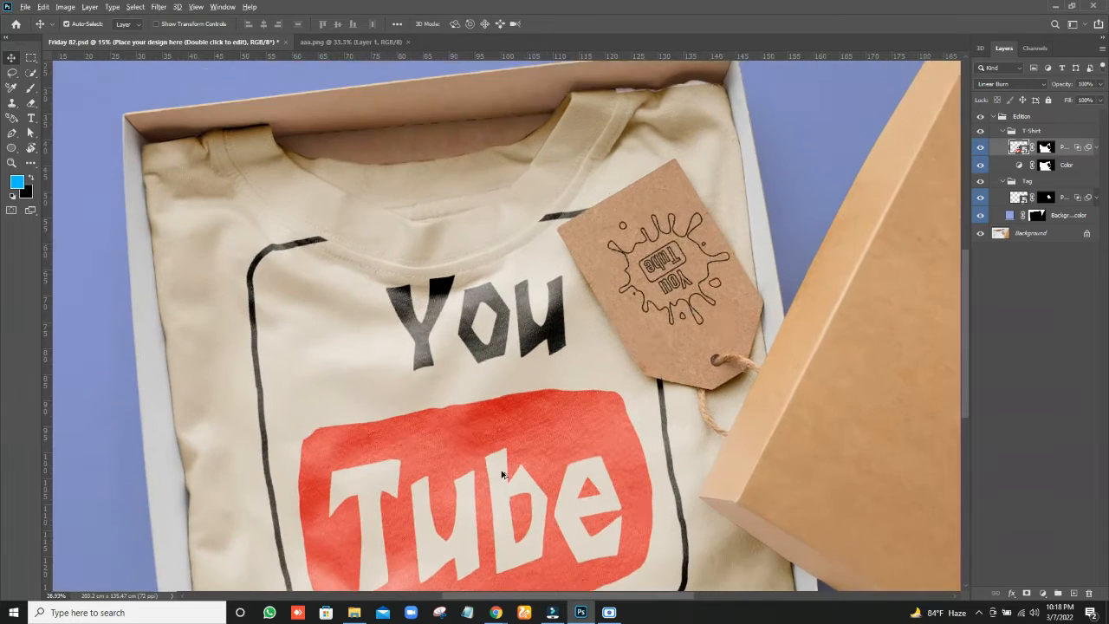
scroll(474, 497, "up", 5)
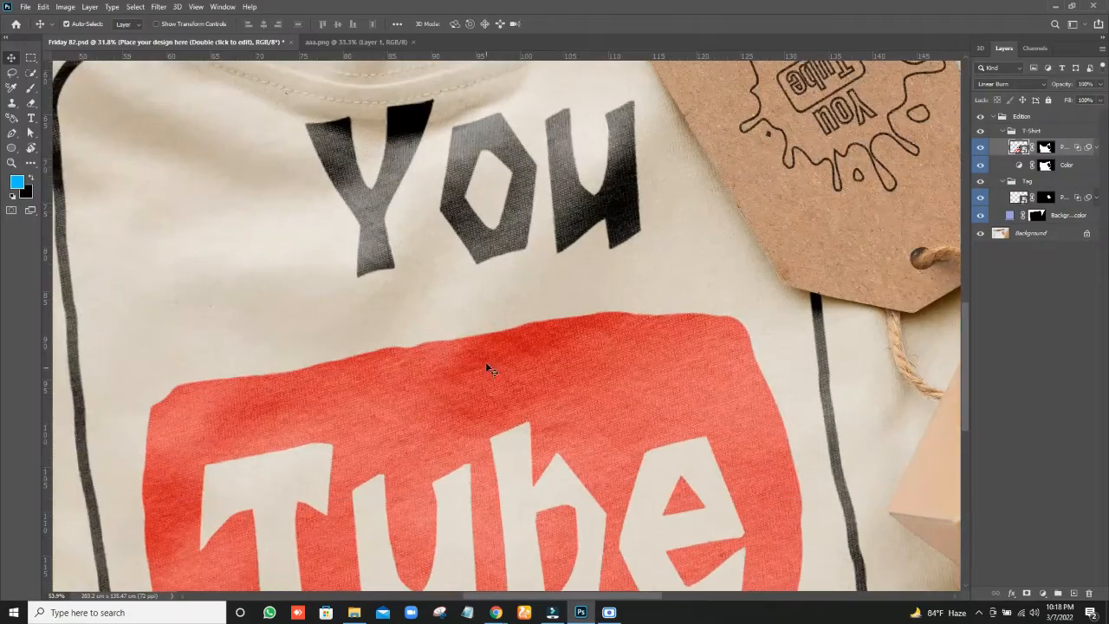
scroll(488, 206, "up", 5)
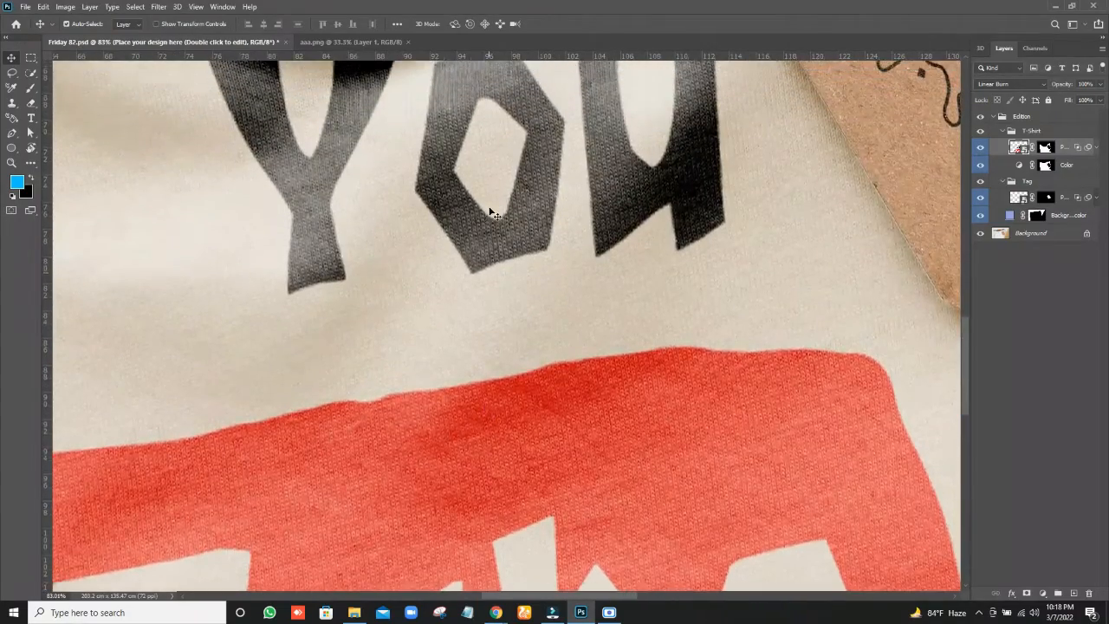
scroll(511, 186, "up", 5)
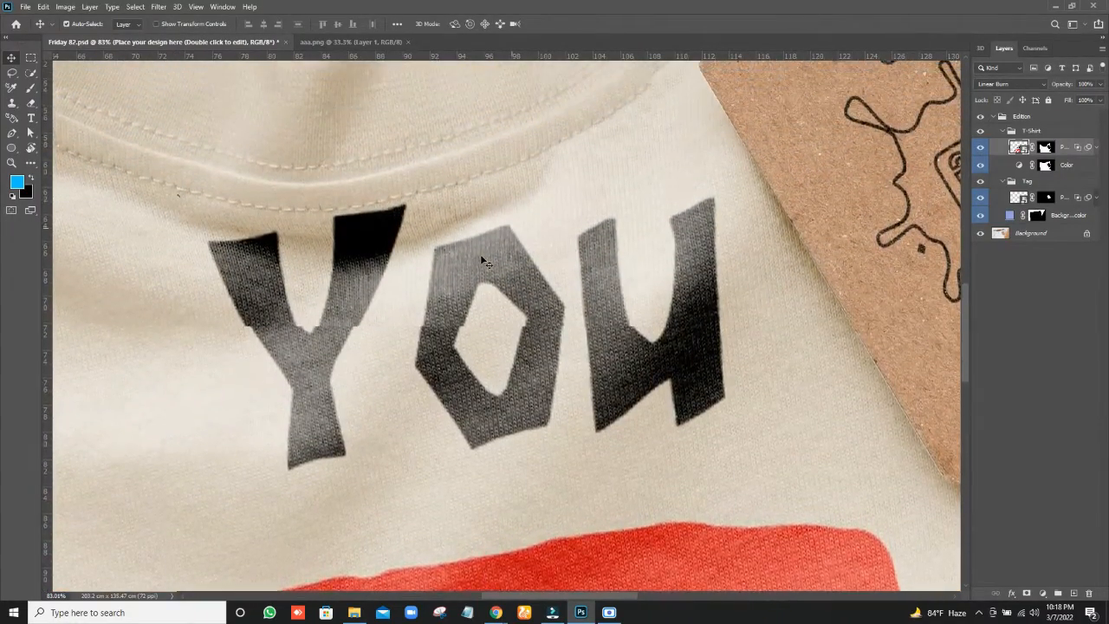
scroll(481, 259, "up", 1)
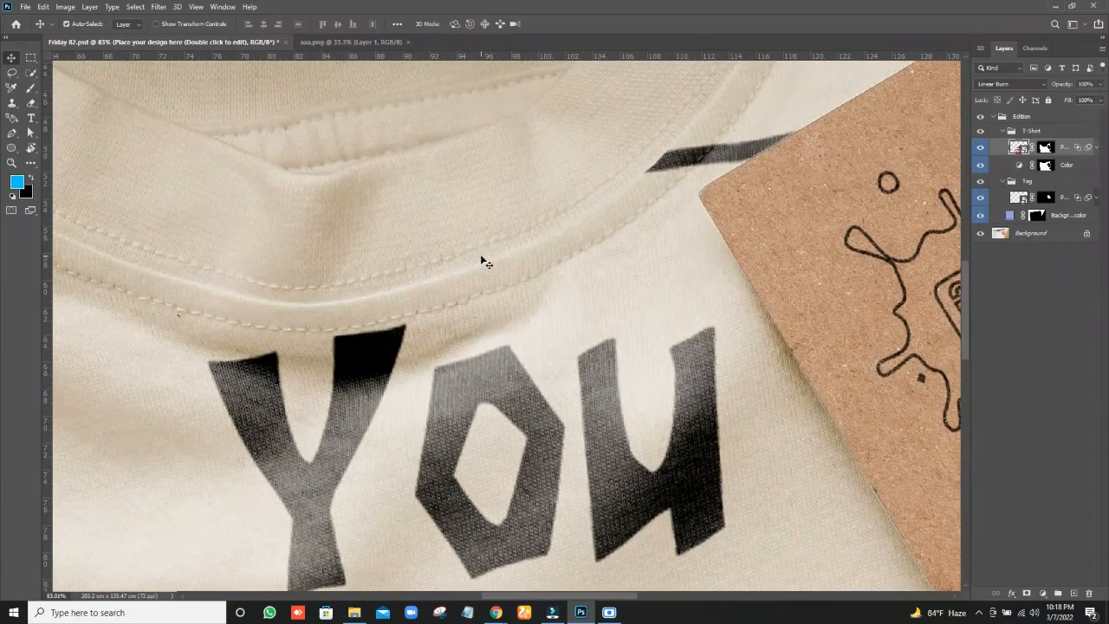
scroll(482, 260, "down", 5)
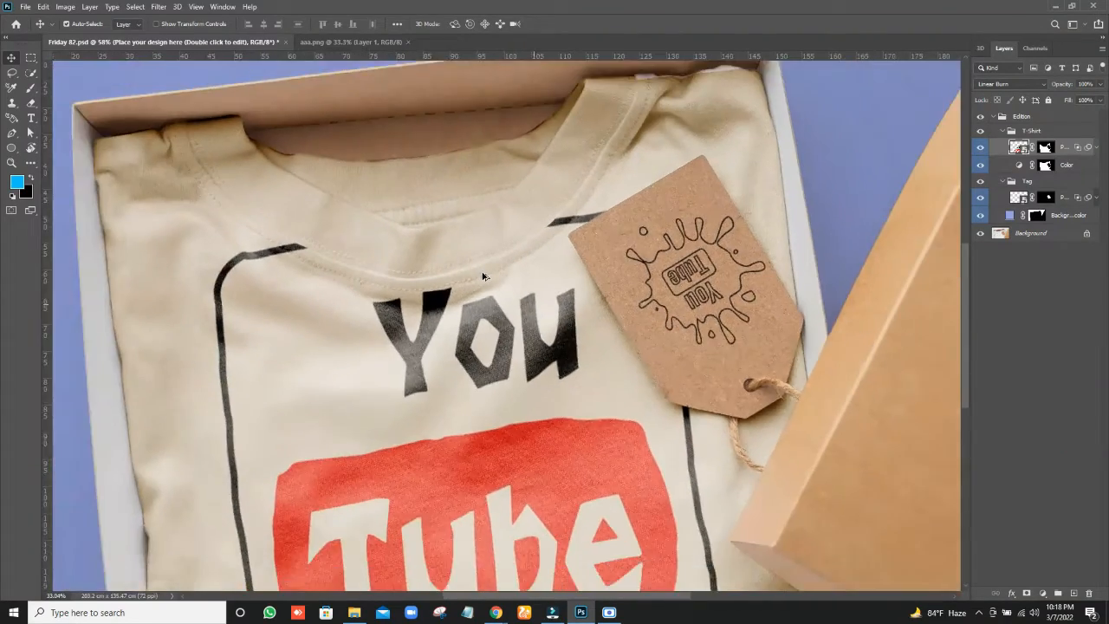
scroll(482, 275, "down", 6)
scroll(501, 355, "up", 1)
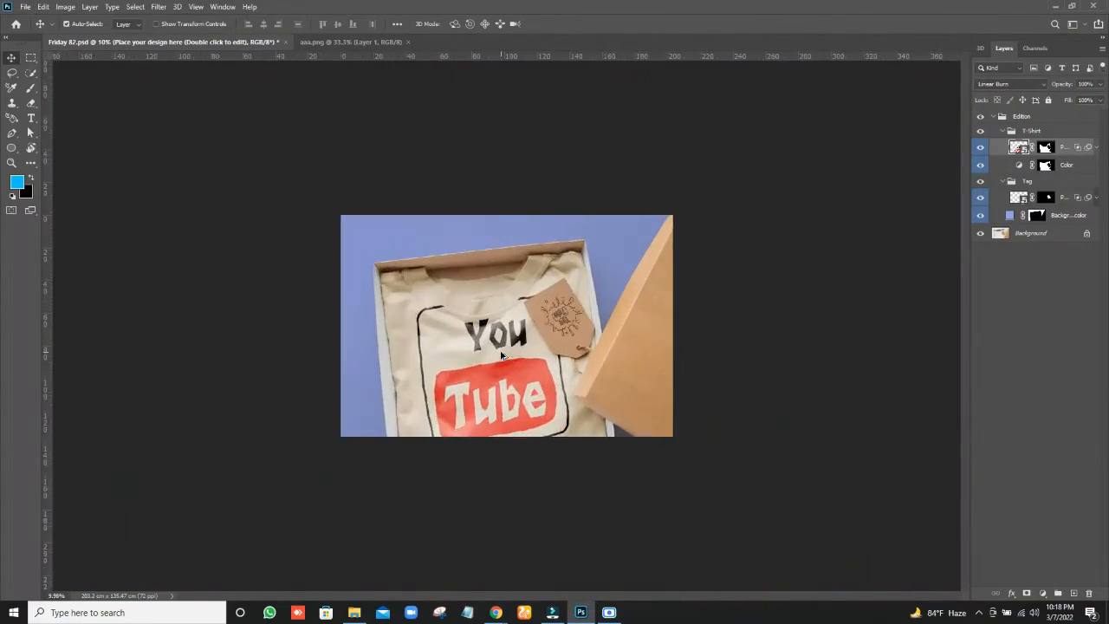
scroll(501, 355, "up", 4)
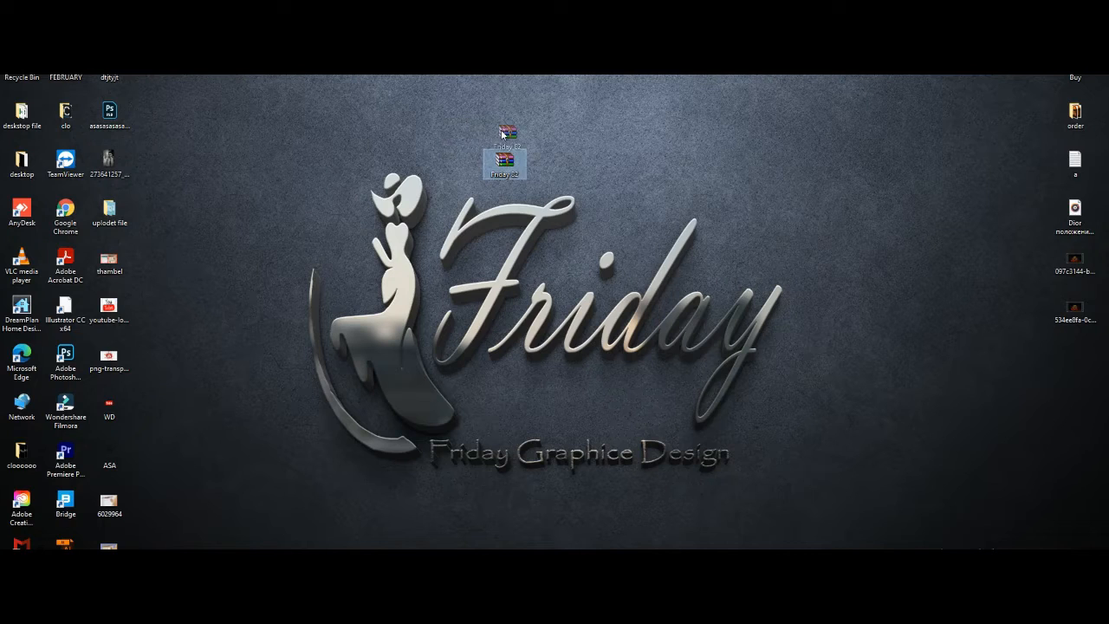
Extract Friday 82.rar to the default destination, entering the archive password
left_click_drag(501, 132, 503, 130)
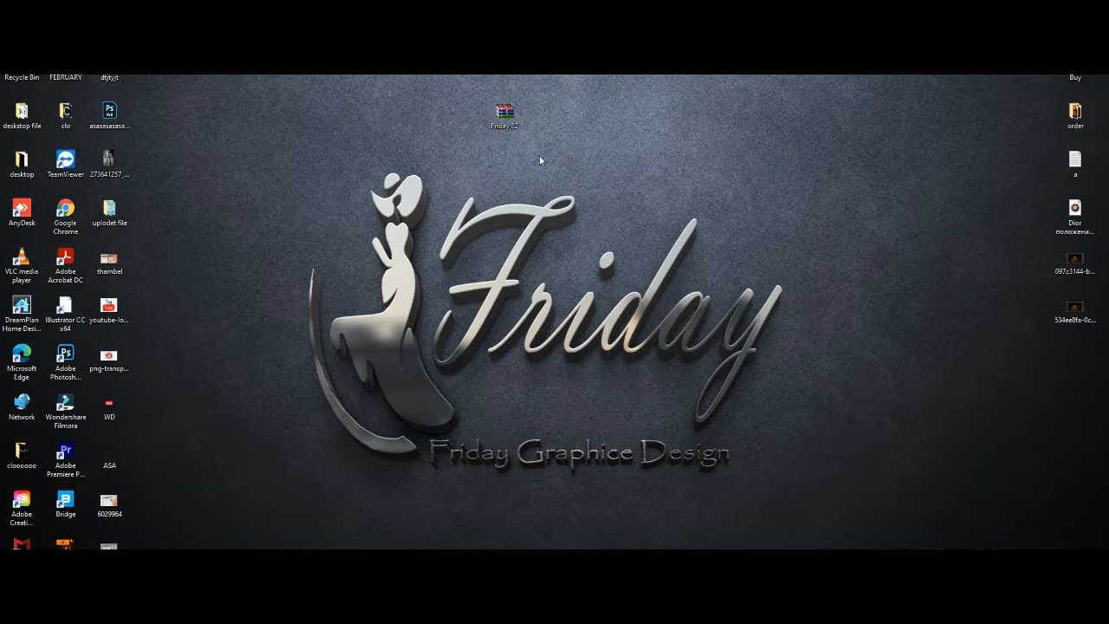
right_click(503, 121)
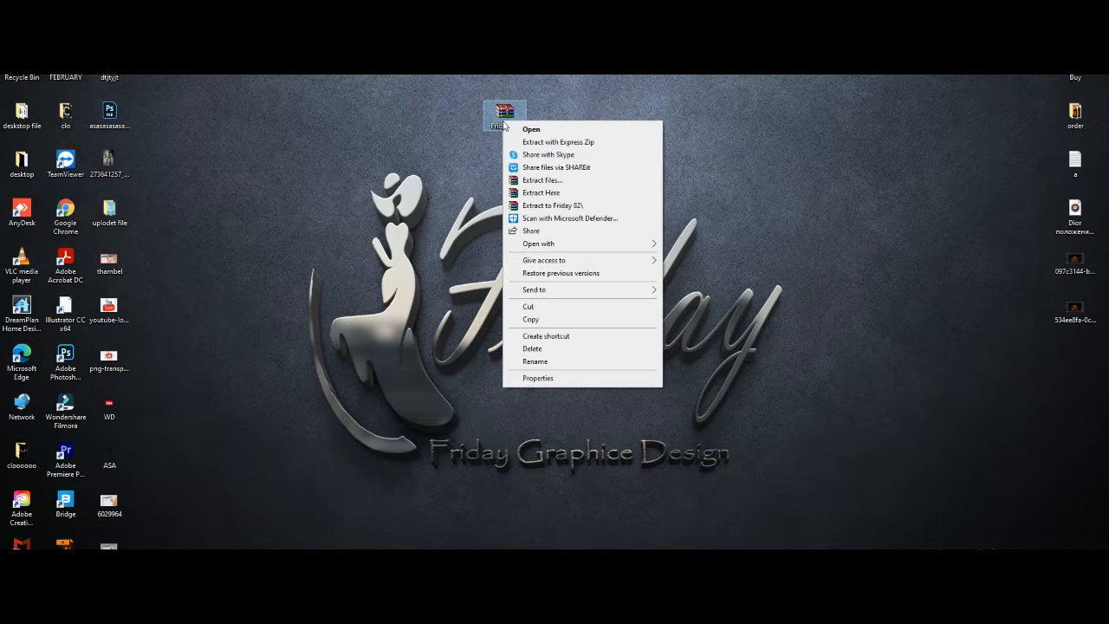
left_click(523, 180)
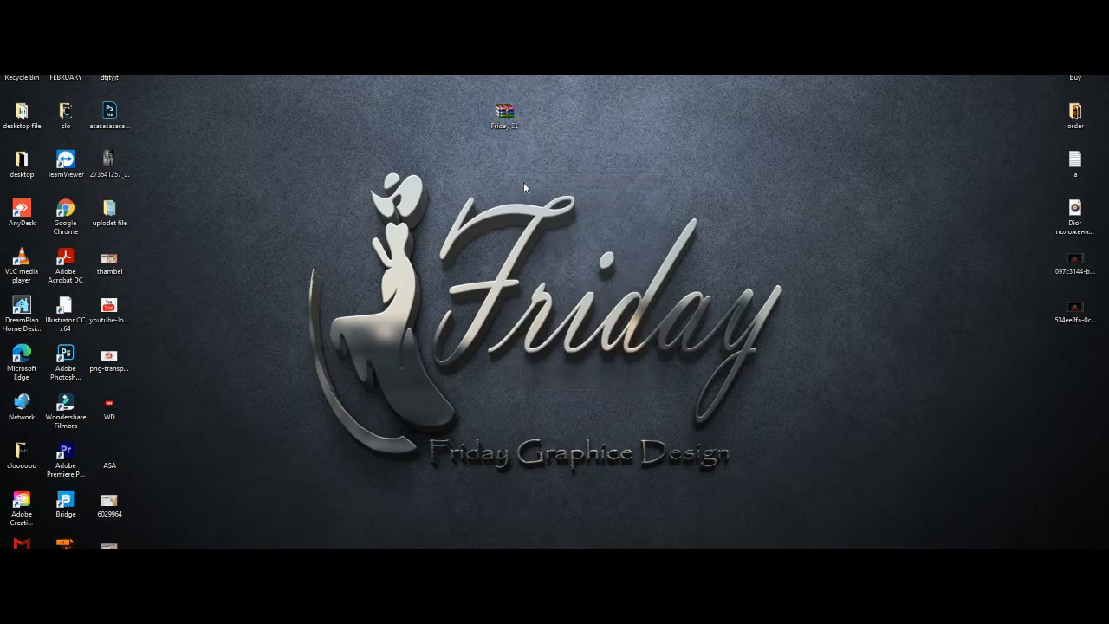
left_click(574, 422)
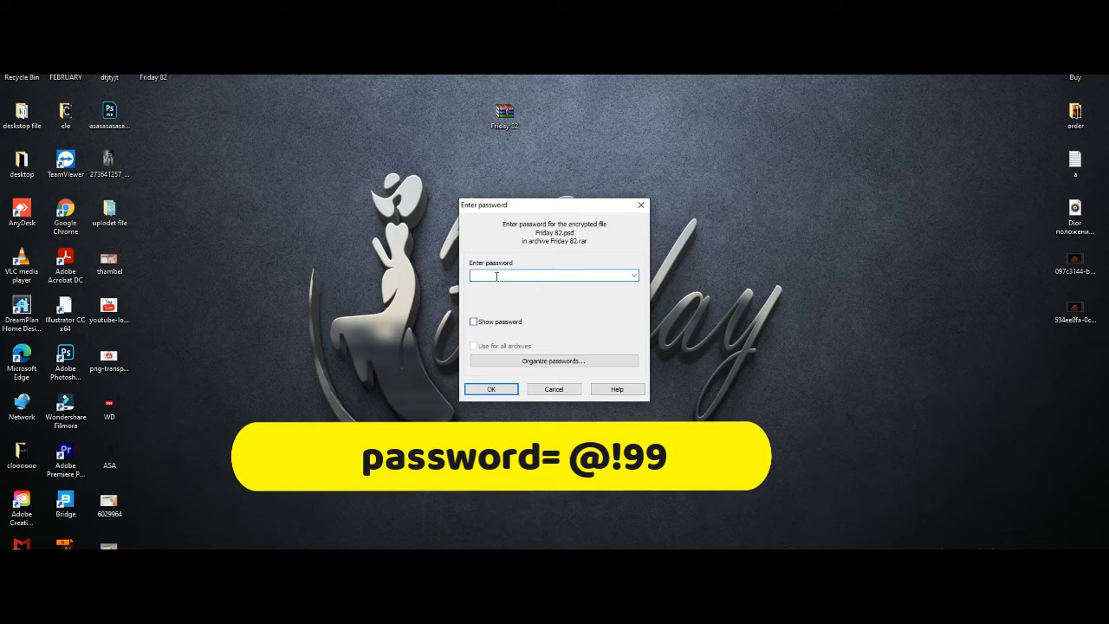
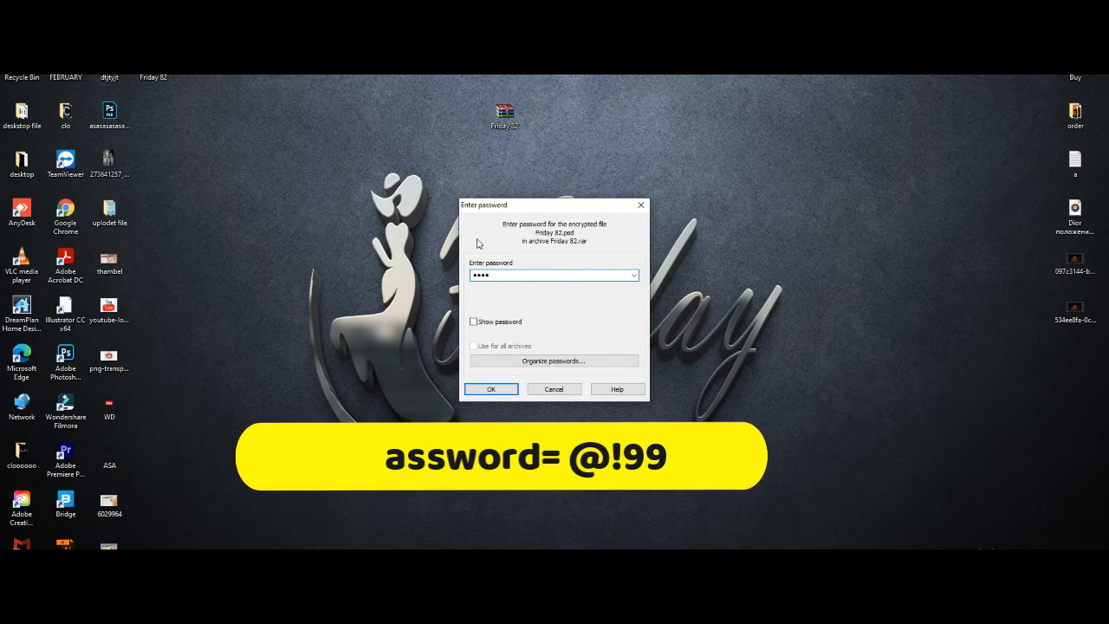
left_click(492, 391)
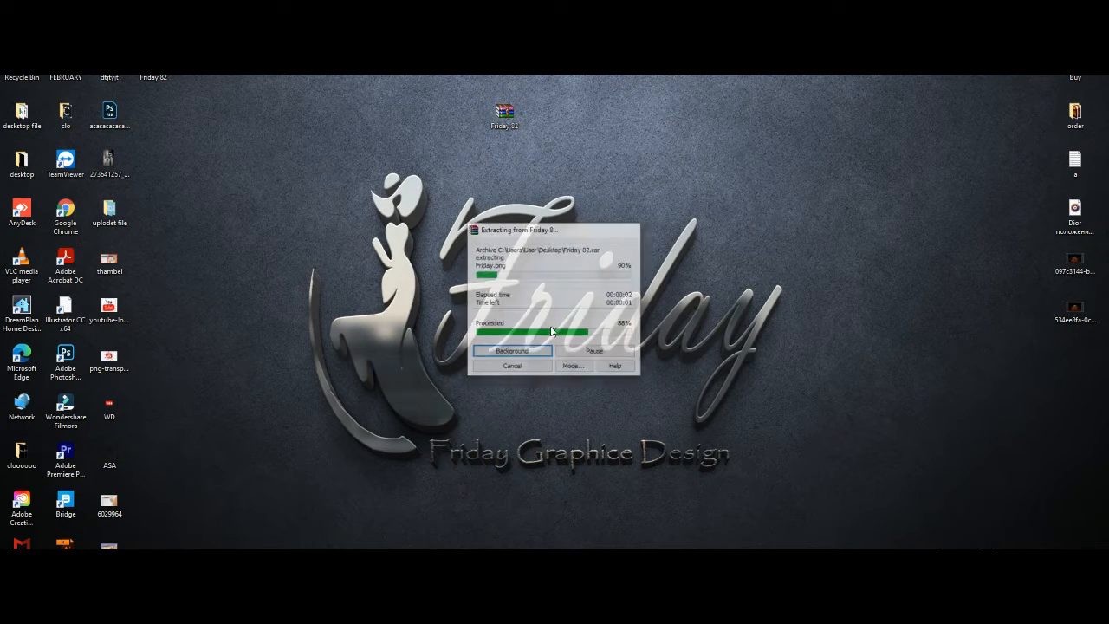
Place the extracted Friday 82 folder beside the archive and select it
left_click_drag(157, 77, 518, 126)
left_click_drag(565, 166, 425, 89)
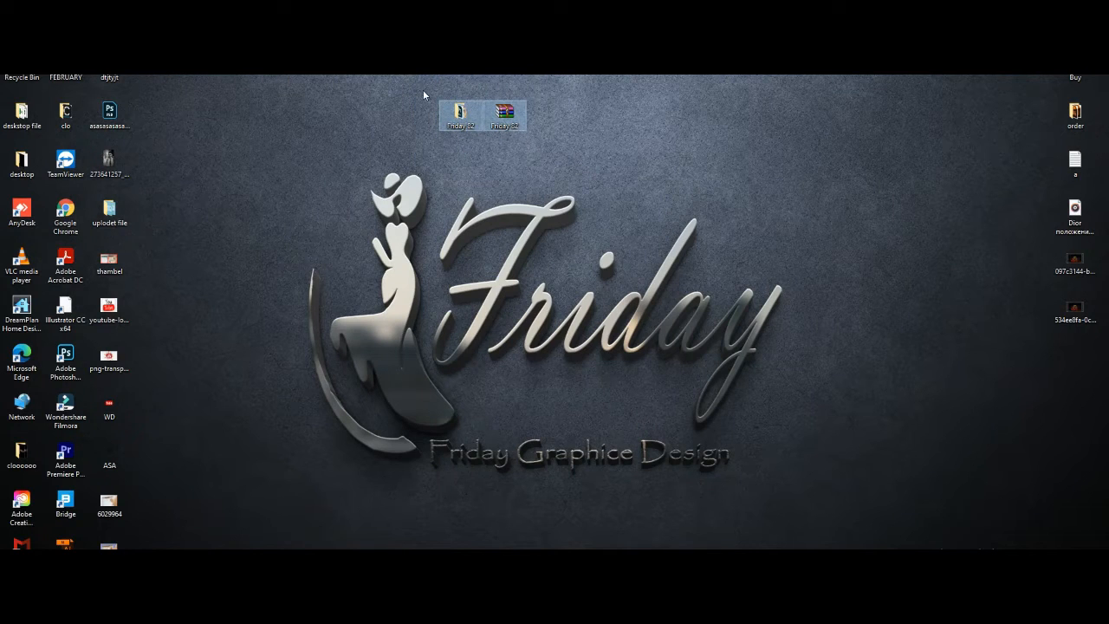
left_click(451, 115)
Open the Friday 82 folder, view the 6029964 photo, and select all three files
double_click(451, 115)
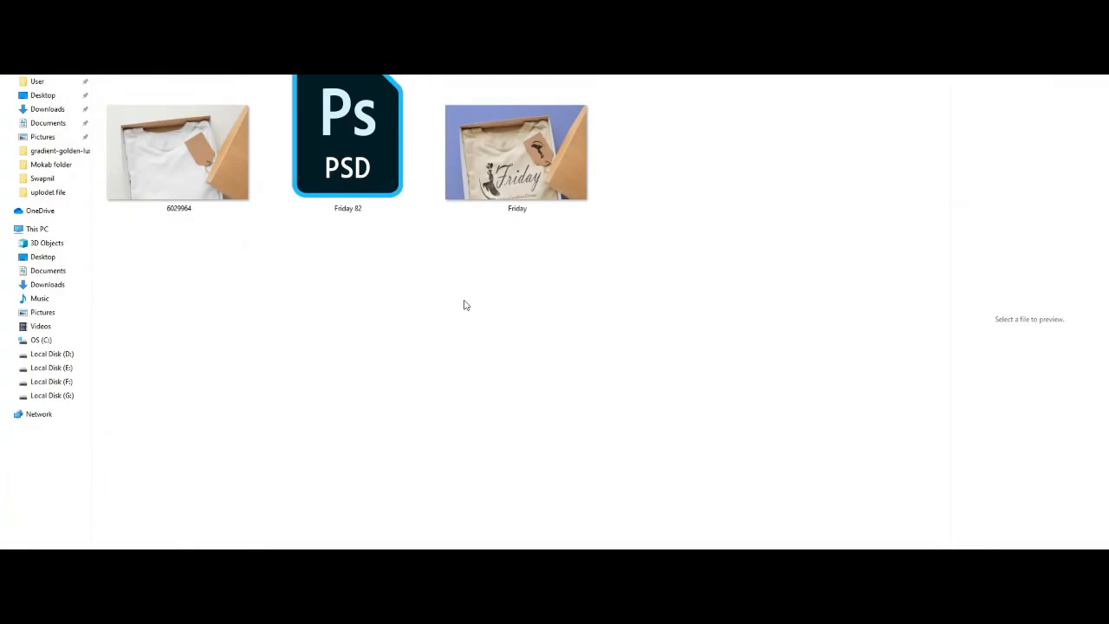
left_click(210, 168)
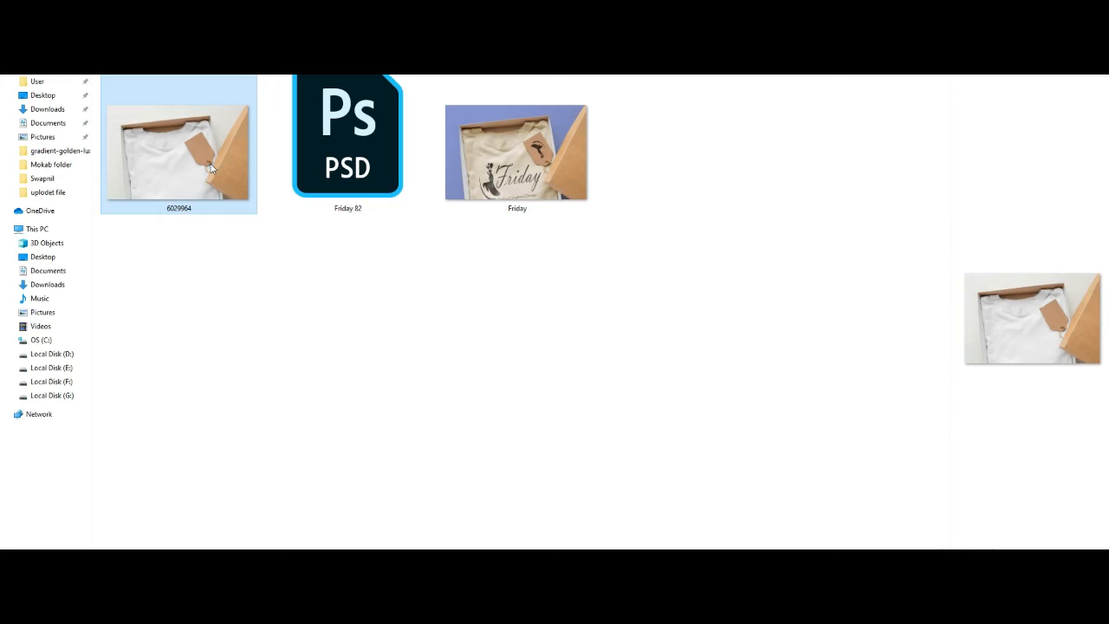
double_click(211, 168)
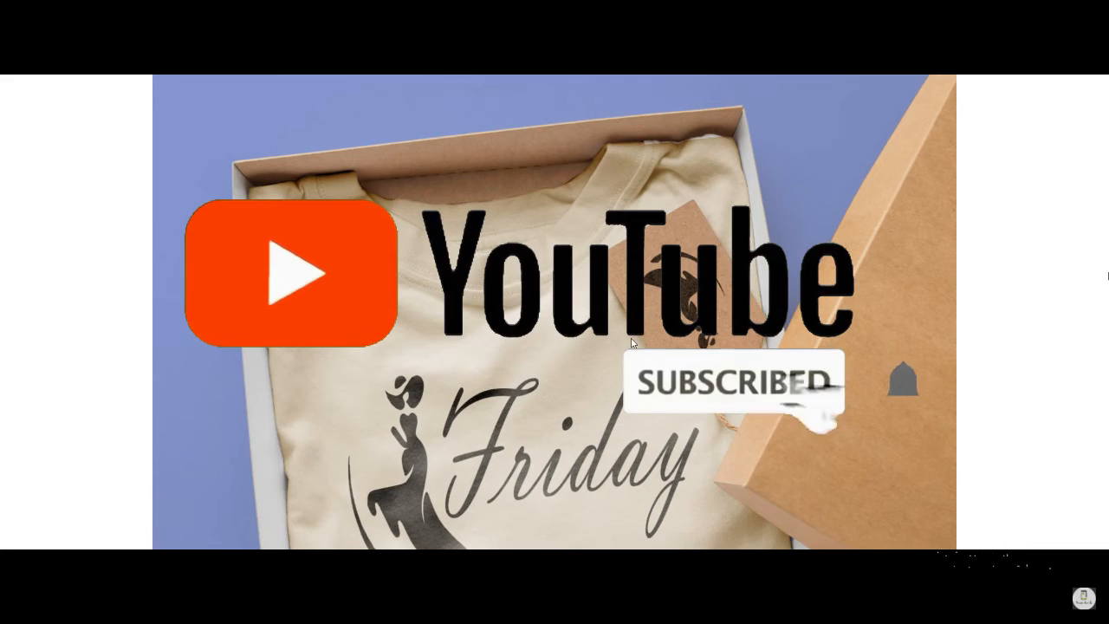
scroll(630, 343, "up", 8)
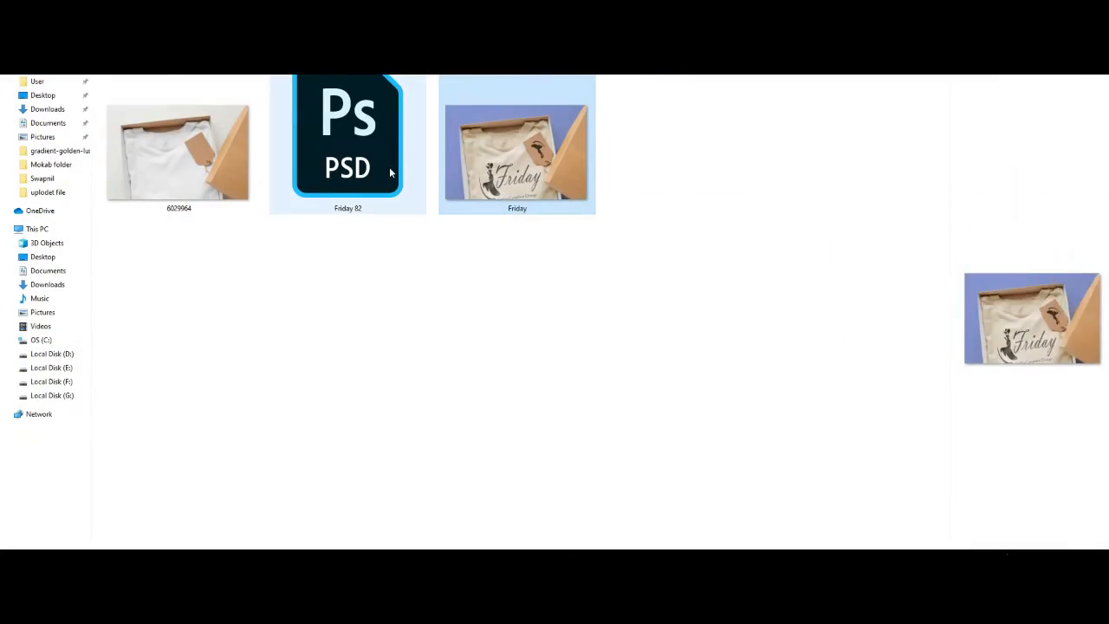
left_click(389, 168)
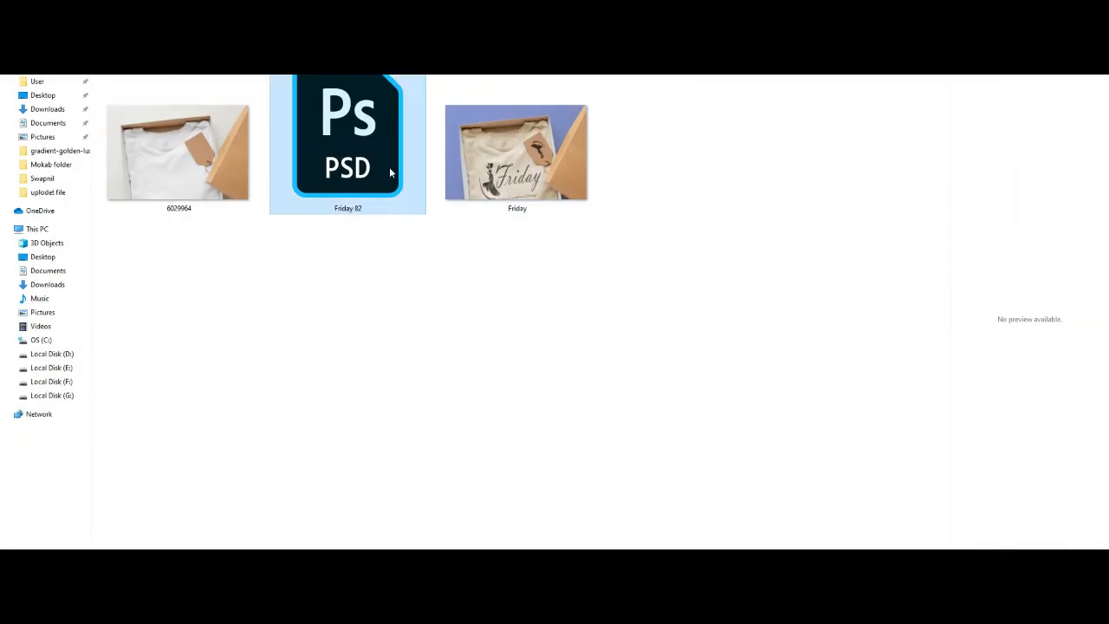
left_click_drag(592, 303, 207, 115)
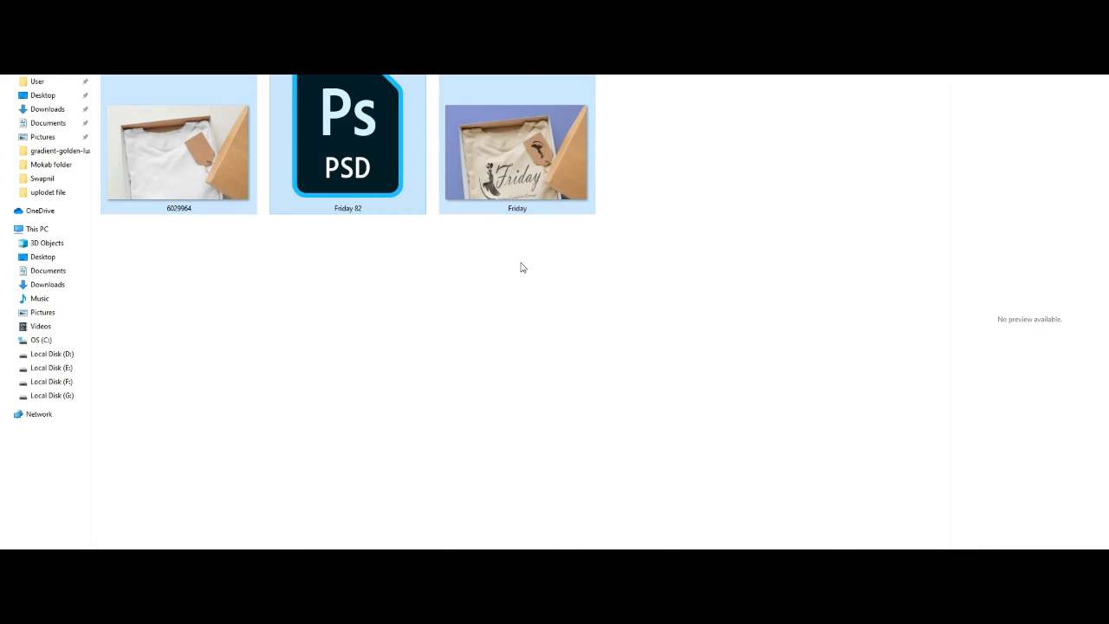